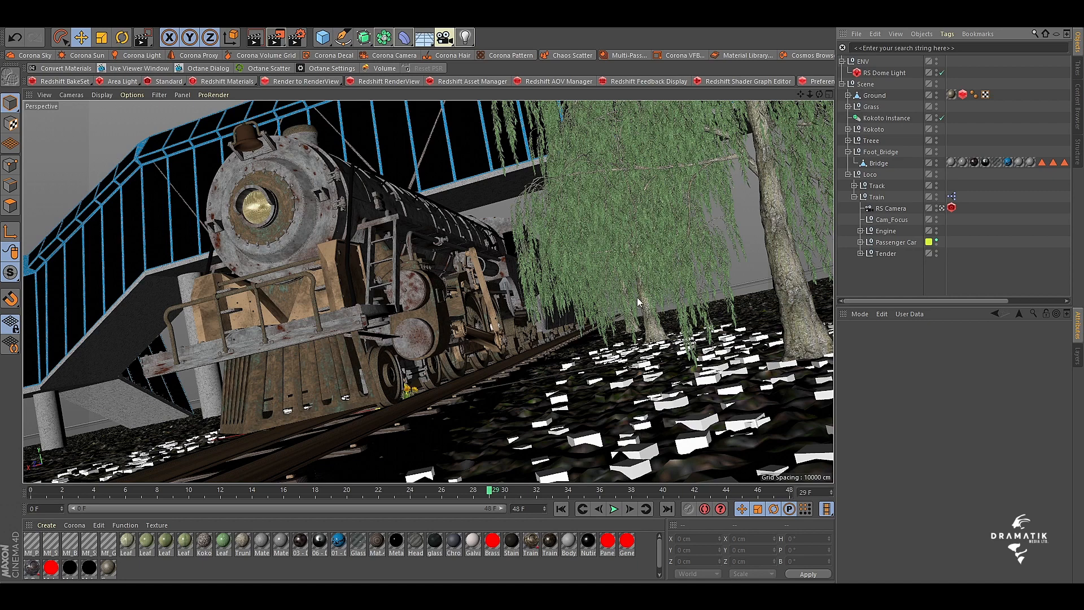
click(493, 26)
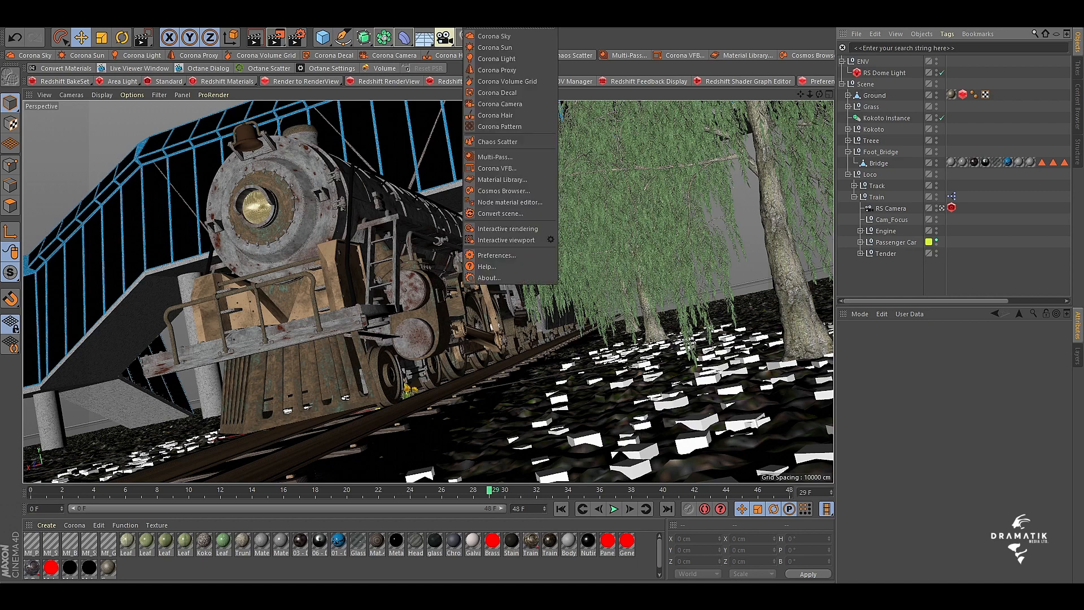
mouse_move(472, 62)
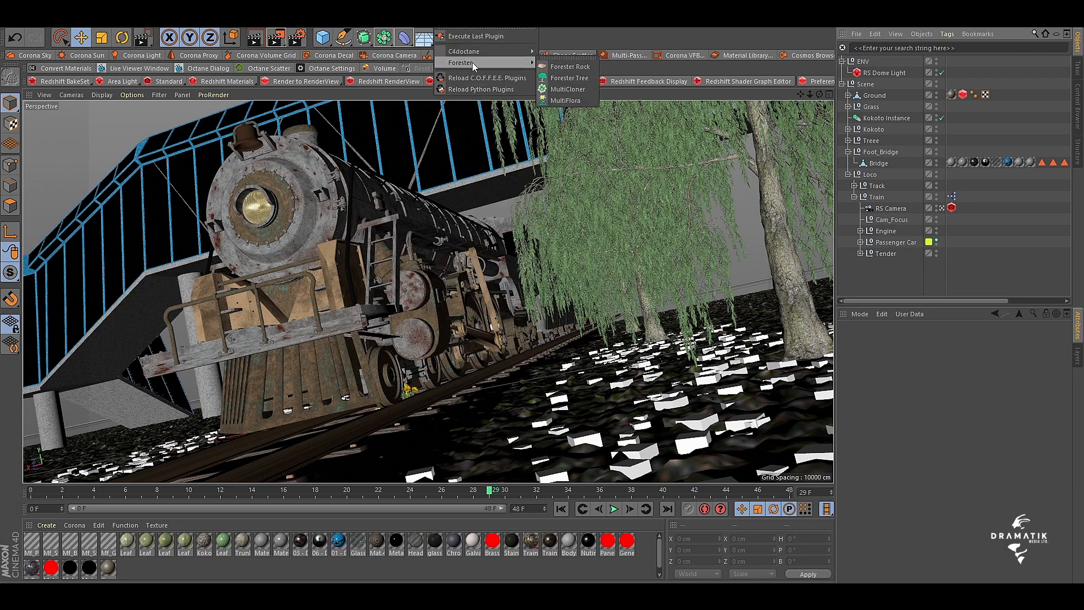
click(733, 193)
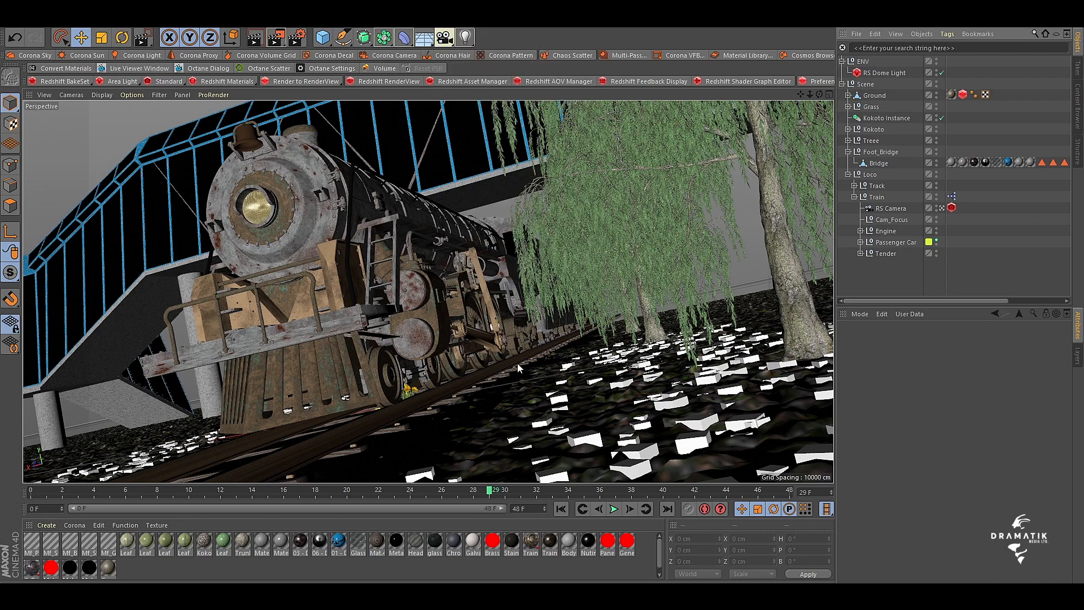
Examine the train, footbridge and trees from outside the RS Camera, and return to the camera's view
click(941, 208)
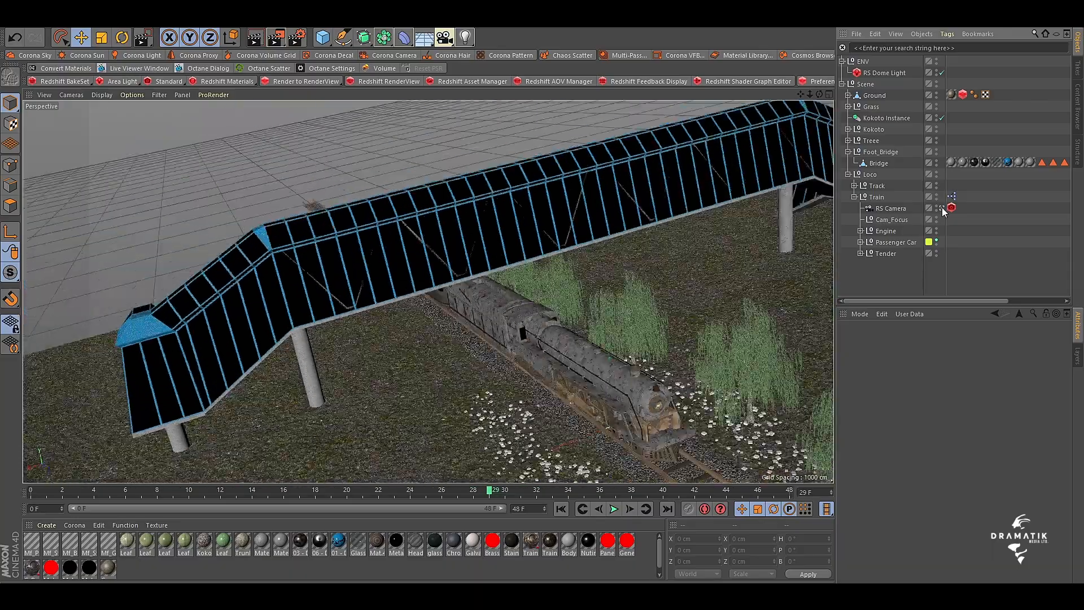
drag(801, 95, 854, 111)
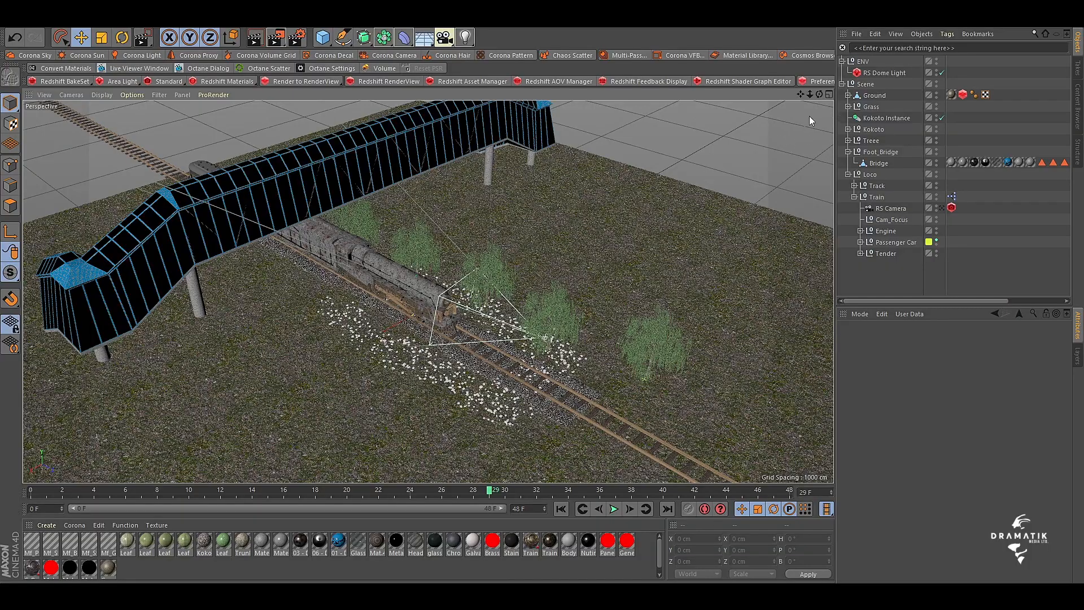
drag(812, 96, 428, 293)
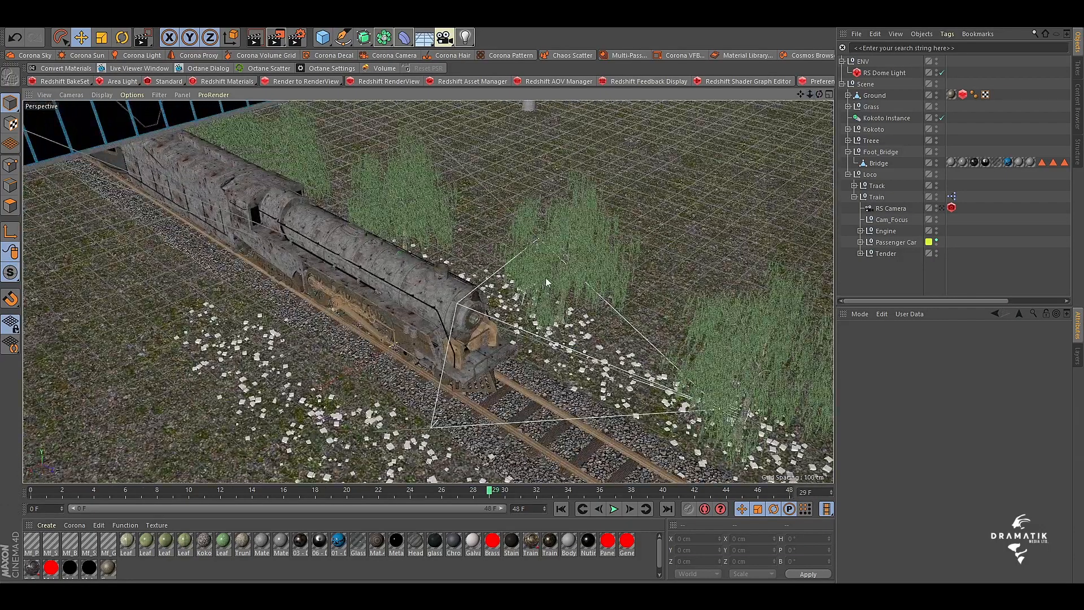
click(942, 208)
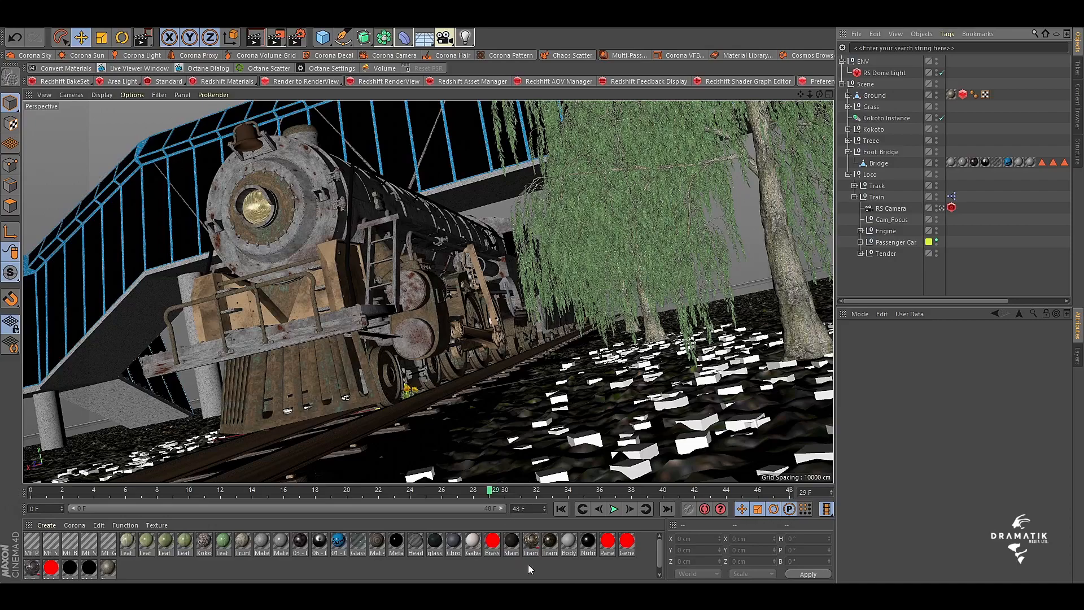
Inspect the rendered locomotive image from the headlight down to the flowers beside the track
click(564, 573)
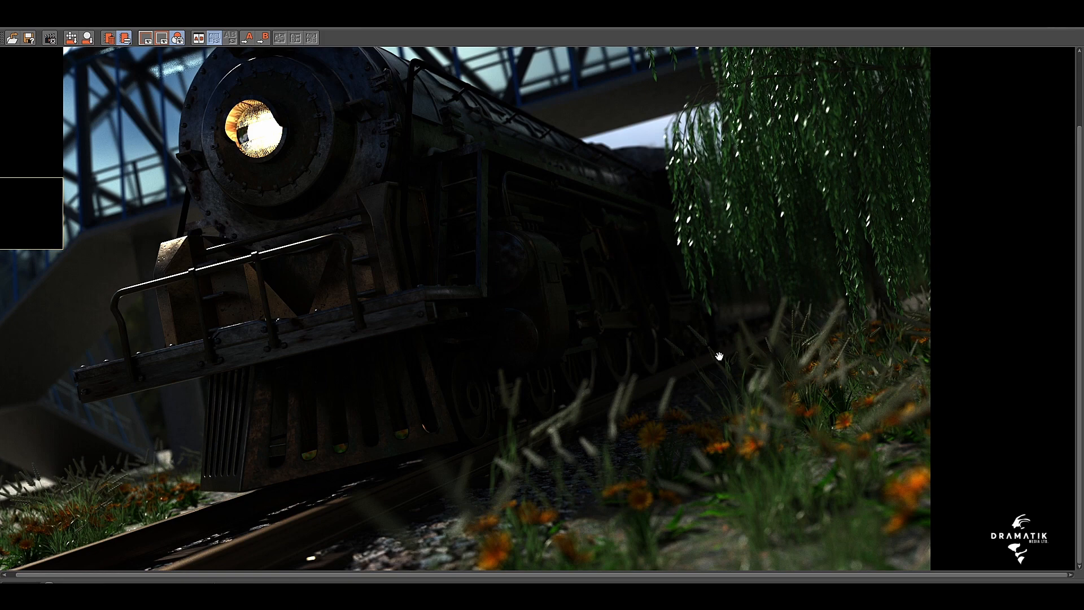
drag(742, 263, 742, 373)
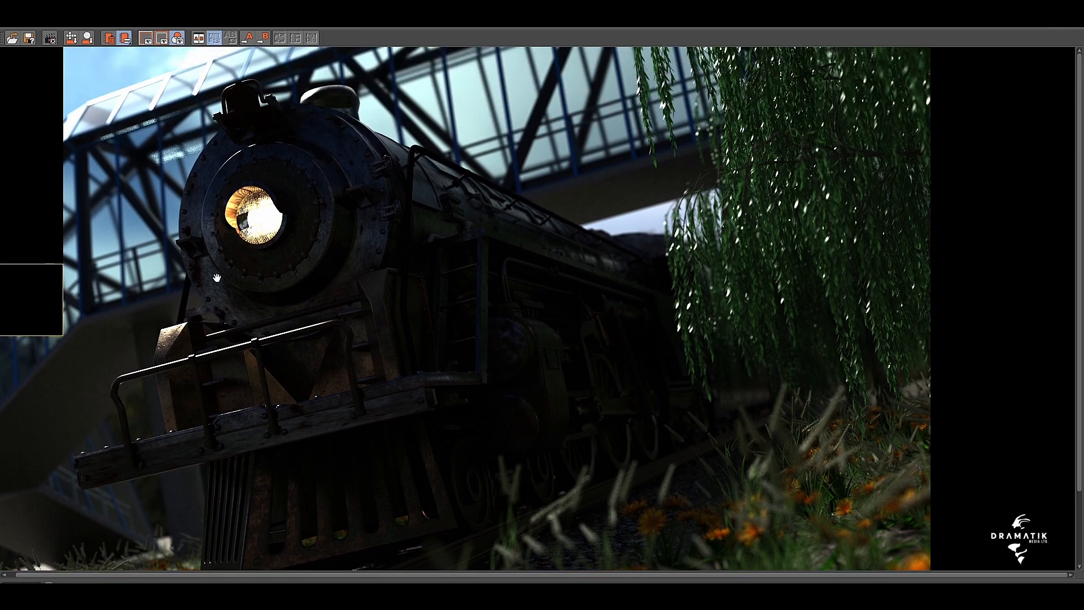
drag(547, 310, 496, 177)
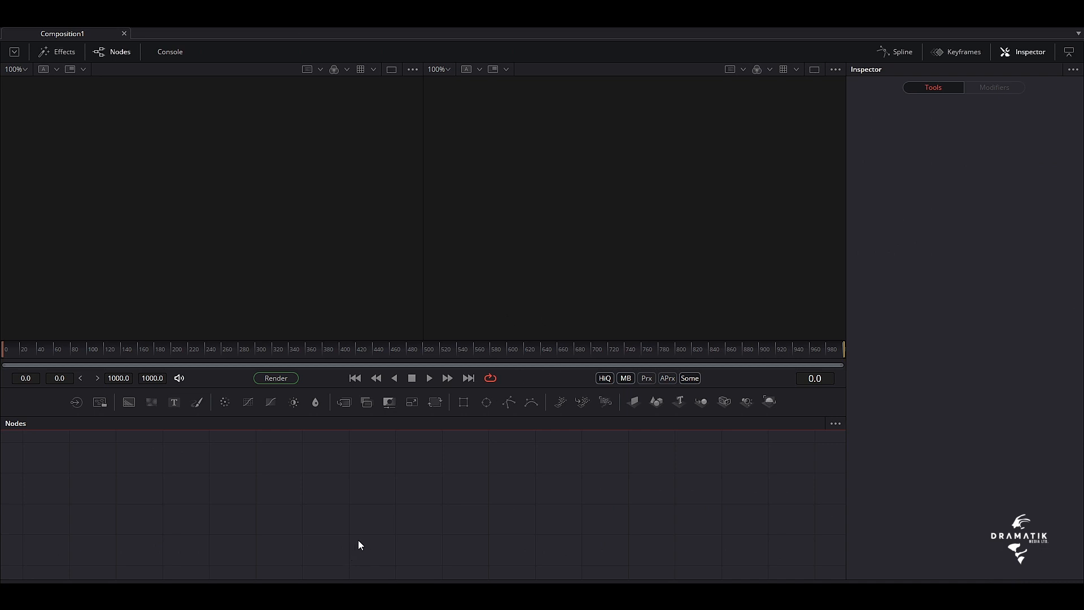
Switch to Fusion and add a Loader node that reads Loco0029.exr from the Loco folder
key(shift+space)
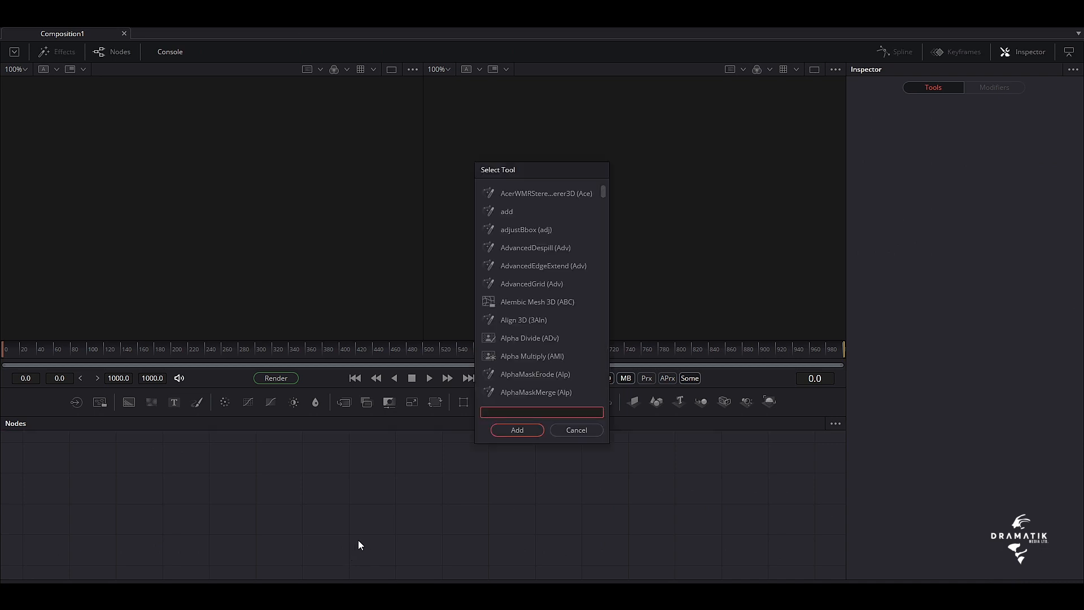
text(loader)
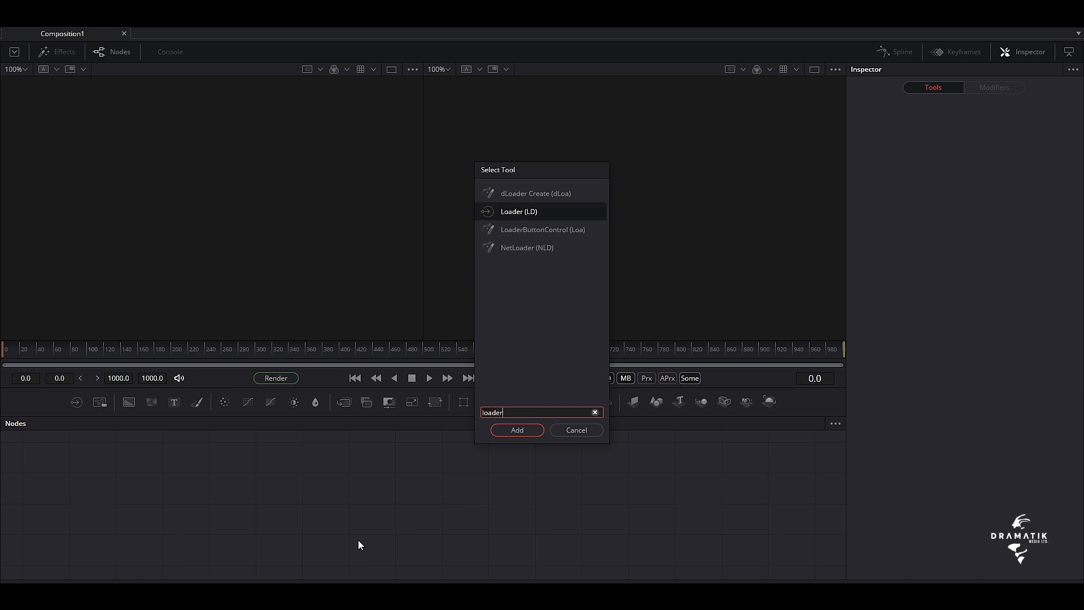
key(Return)
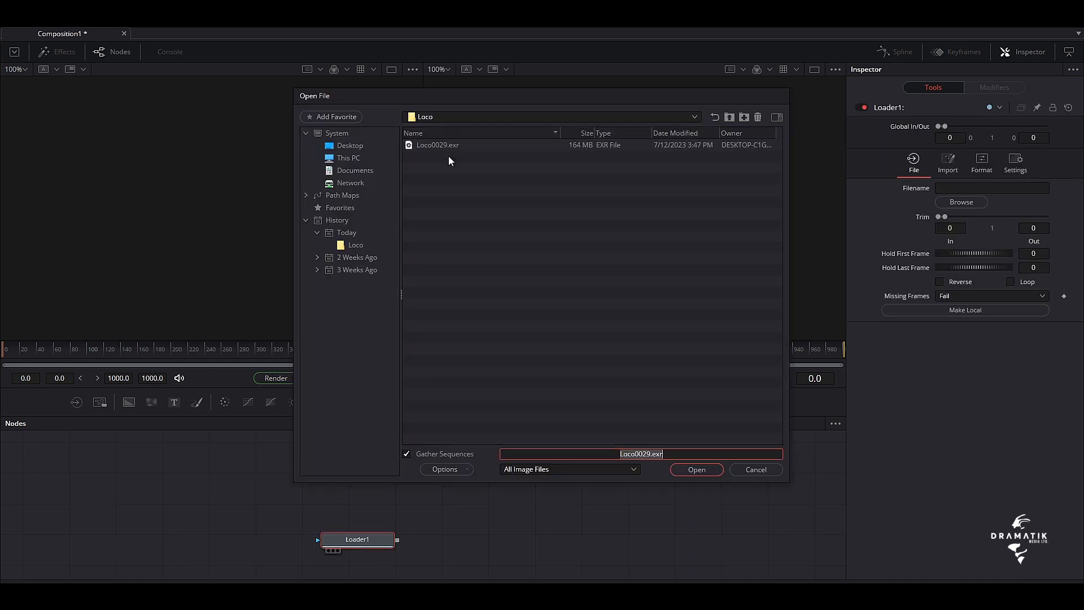
click(433, 143)
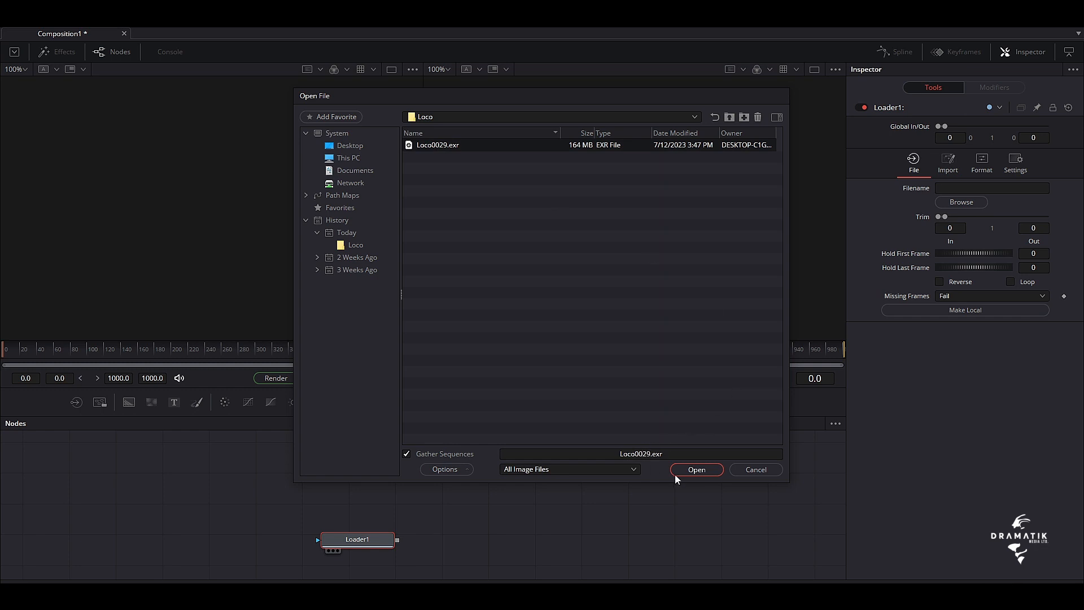
click(696, 470)
Turn on snapping for arranging tools and move the Loco loader node to the far left of the node graph
drag(371, 543, 219, 500)
right_click(334, 486)
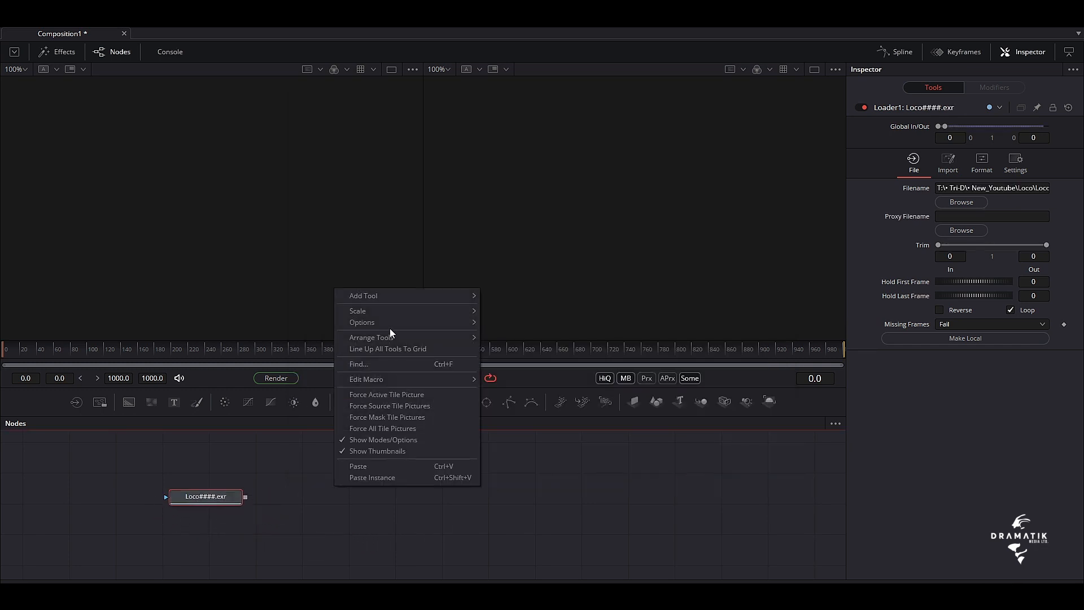
mouse_move(398, 340)
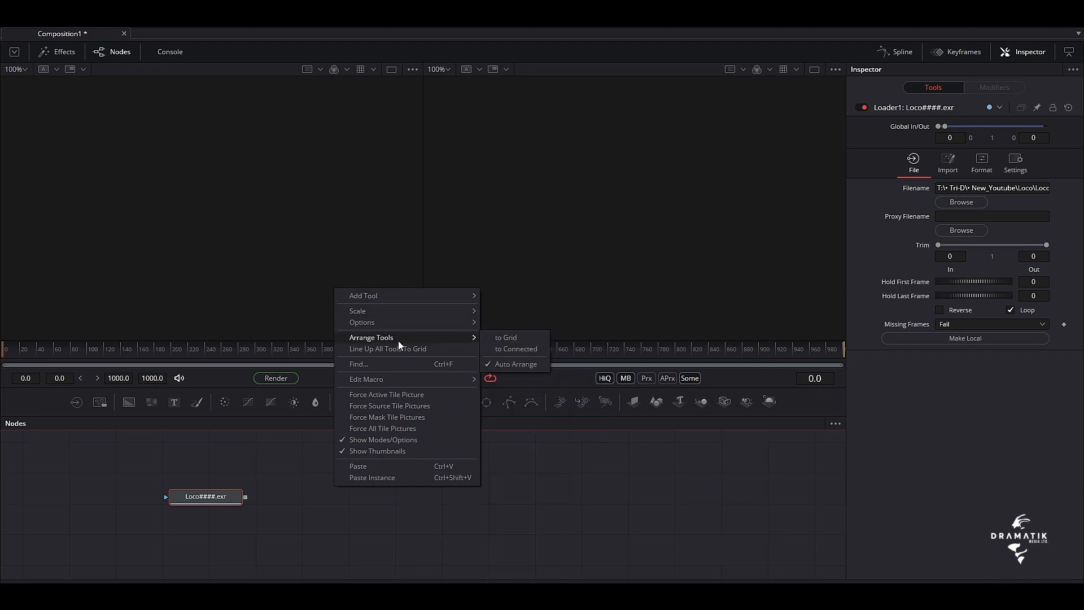
click(532, 347)
drag(213, 504, 172, 478)
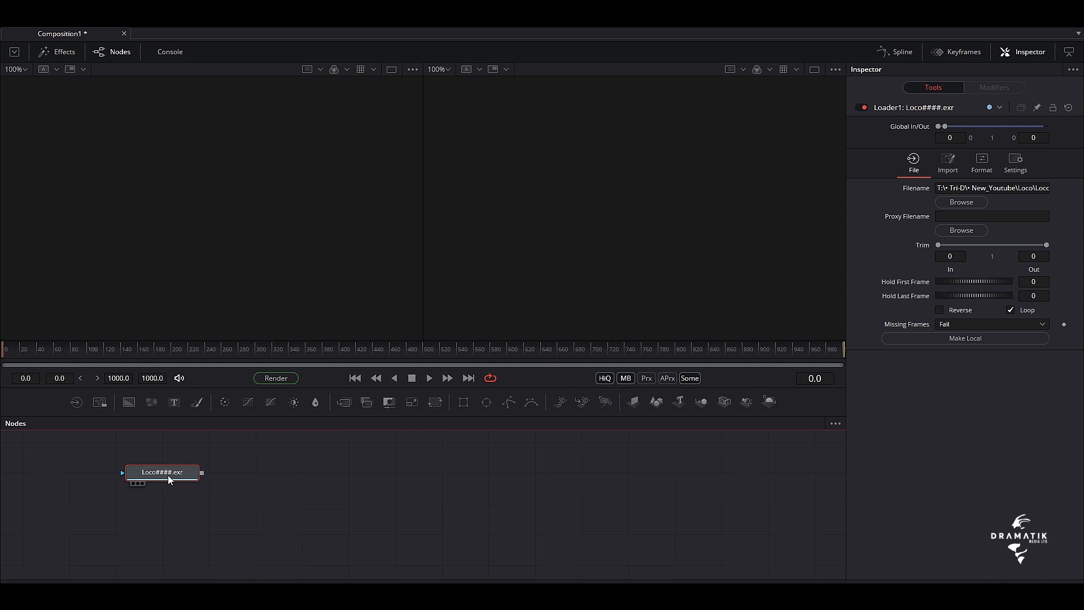
mouse_move(169, 477)
mouse_down()
mouse_move(322, 477)
mouse_move(190, 477)
mouse_up()
drag(157, 476, 133, 477)
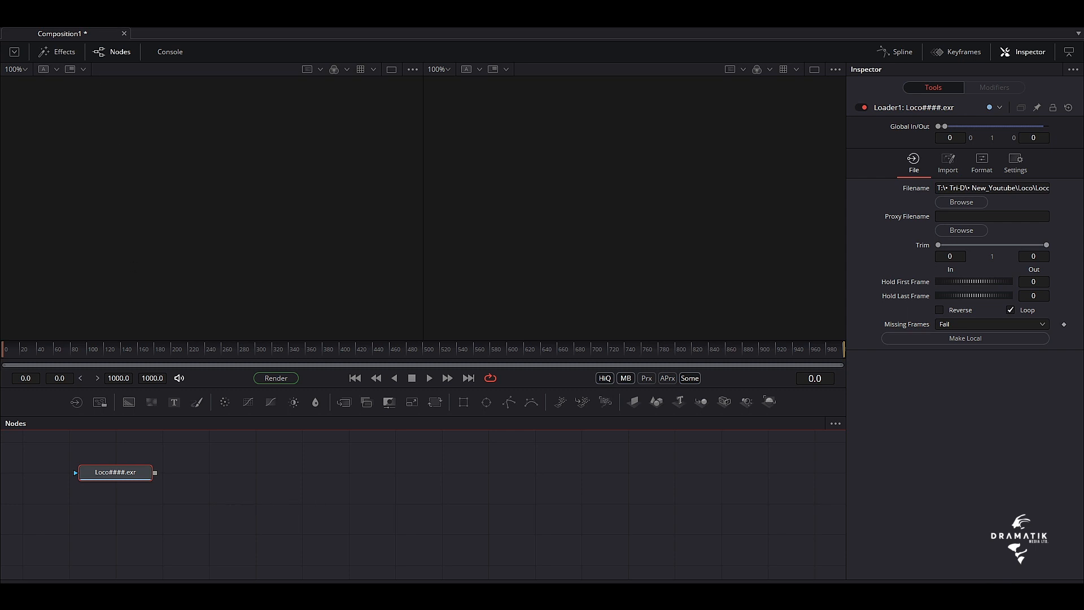
Split the Loco EXR into separate pass loaders placed horizontally, using the hos_SplitEXR_Ultra script
click(108, 17)
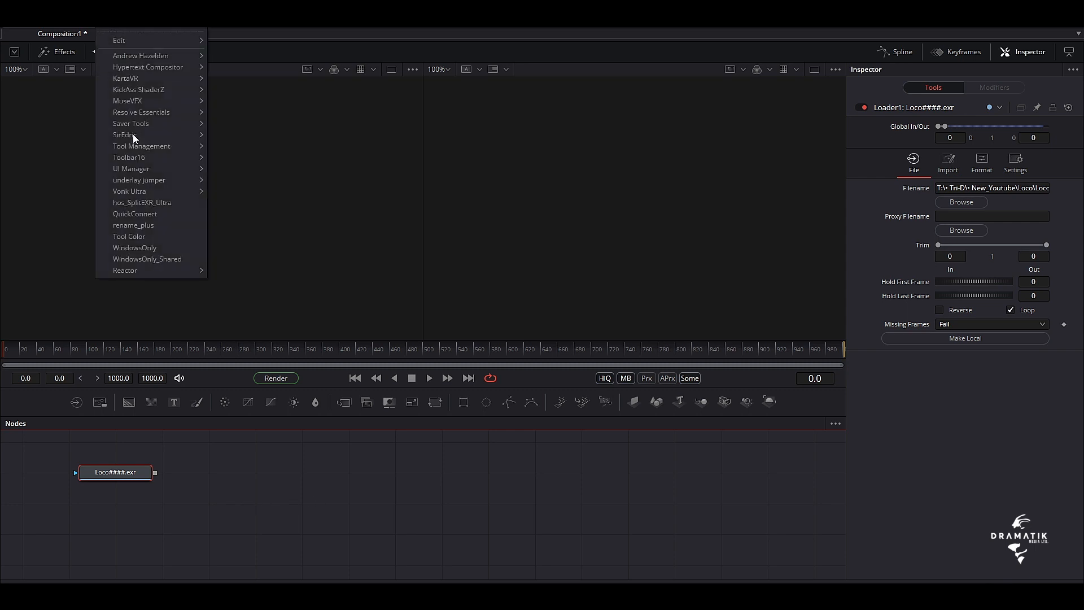
click(163, 205)
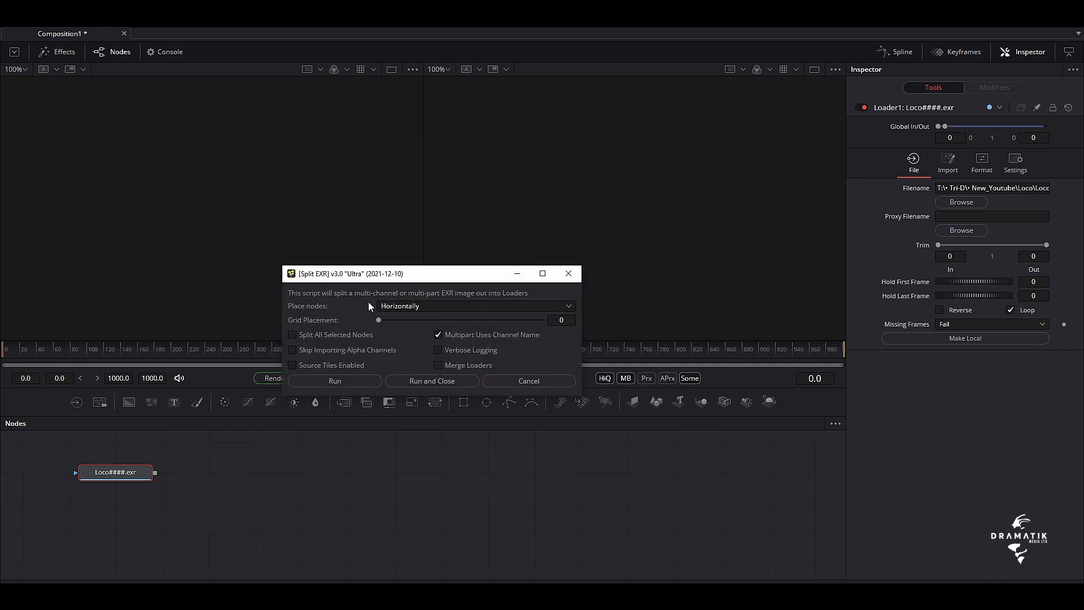
click(428, 384)
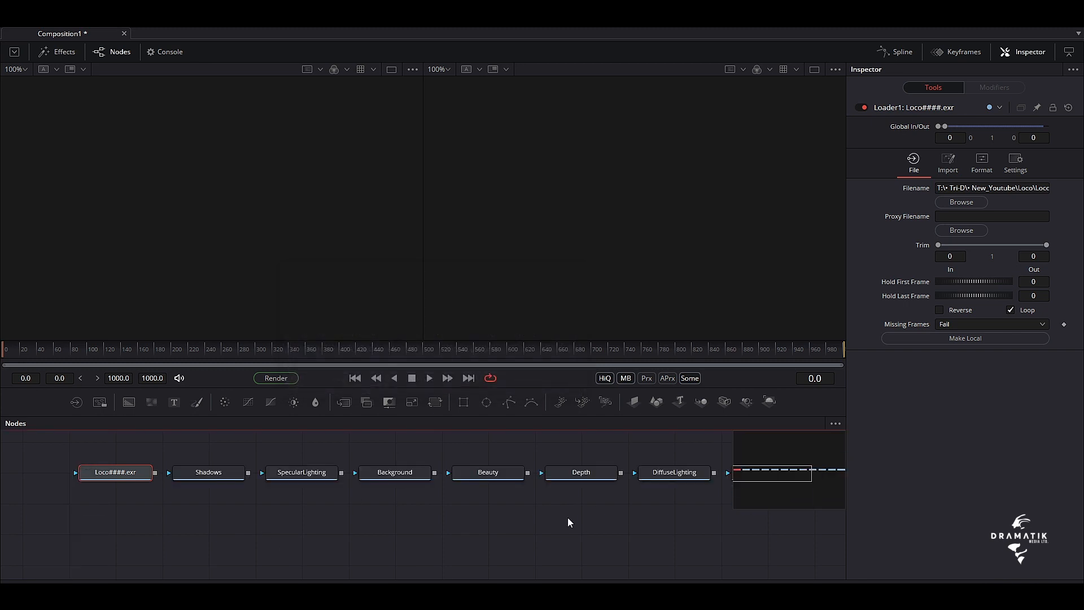
Widen the node graph area and move the Loco loader away from the row of pass loaders
drag(585, 510, 272, 514)
drag(847, 402, 951, 402)
drag(447, 544, 702, 572)
drag(381, 534, 483, 519)
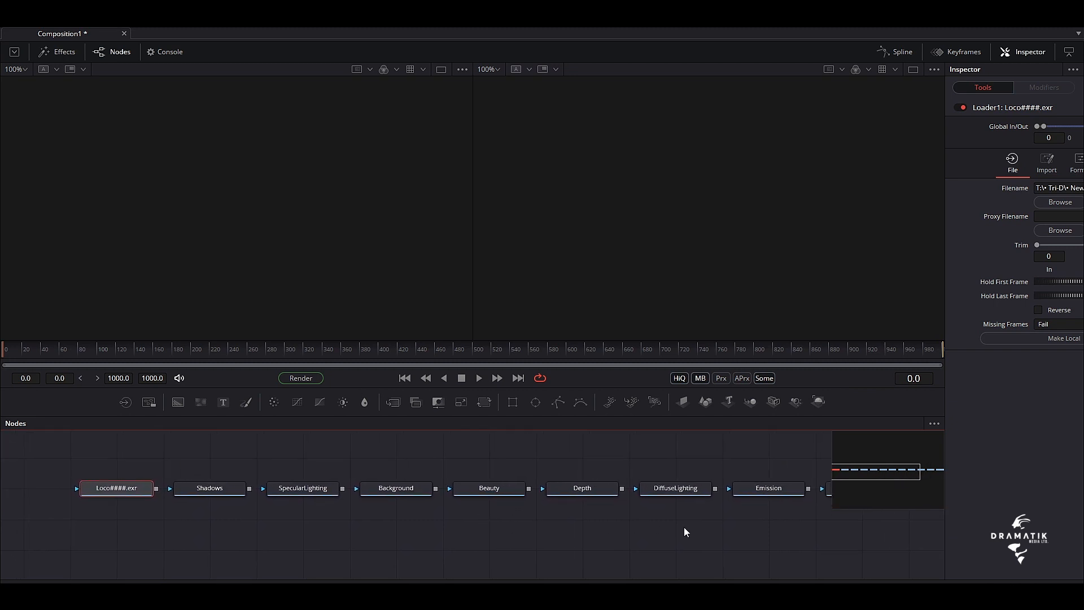
mouse_move(777, 530)
mouse_down()
mouse_move(465, 551)
mouse_move(387, 532)
mouse_move(760, 530)
mouse_move(754, 512)
mouse_move(763, 526)
mouse_up()
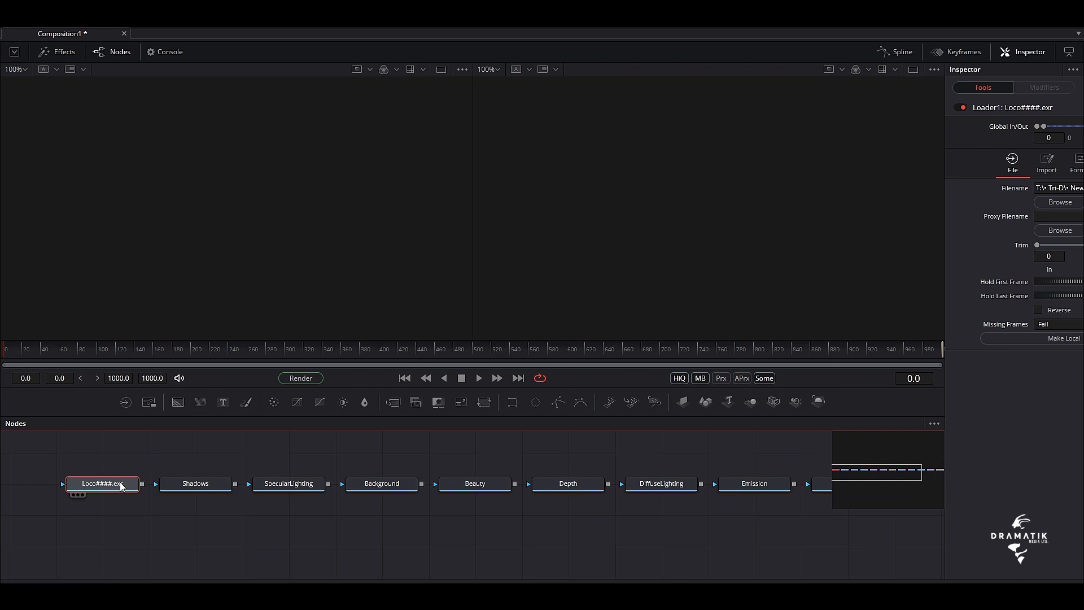
drag(120, 485, 83, 485)
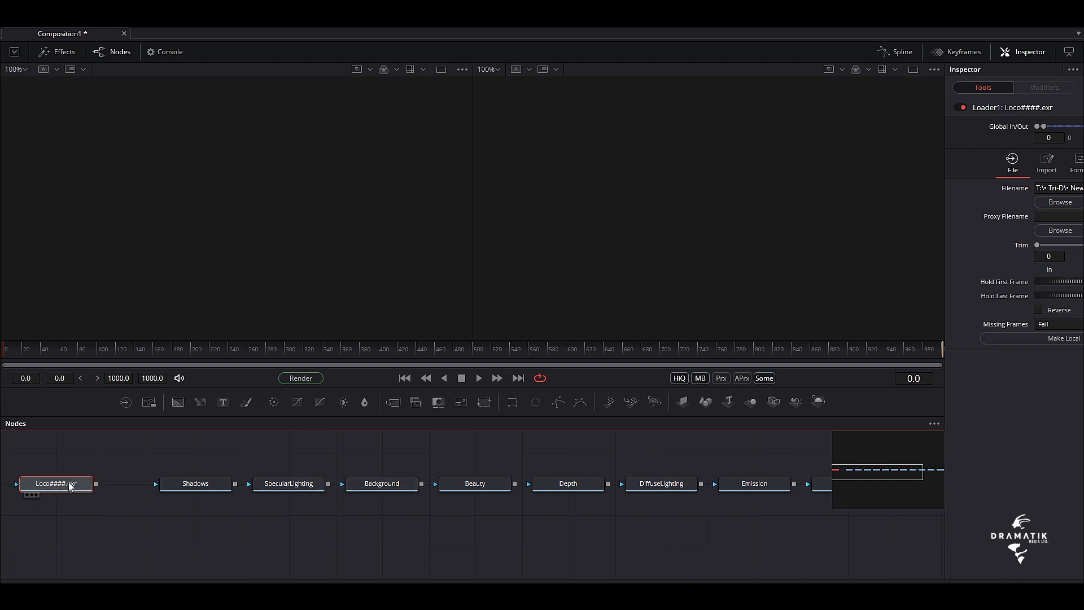
Place the Beauty loader directly below the Loco loader and compare both images in the first viewer
drag(195, 513, 323, 516)
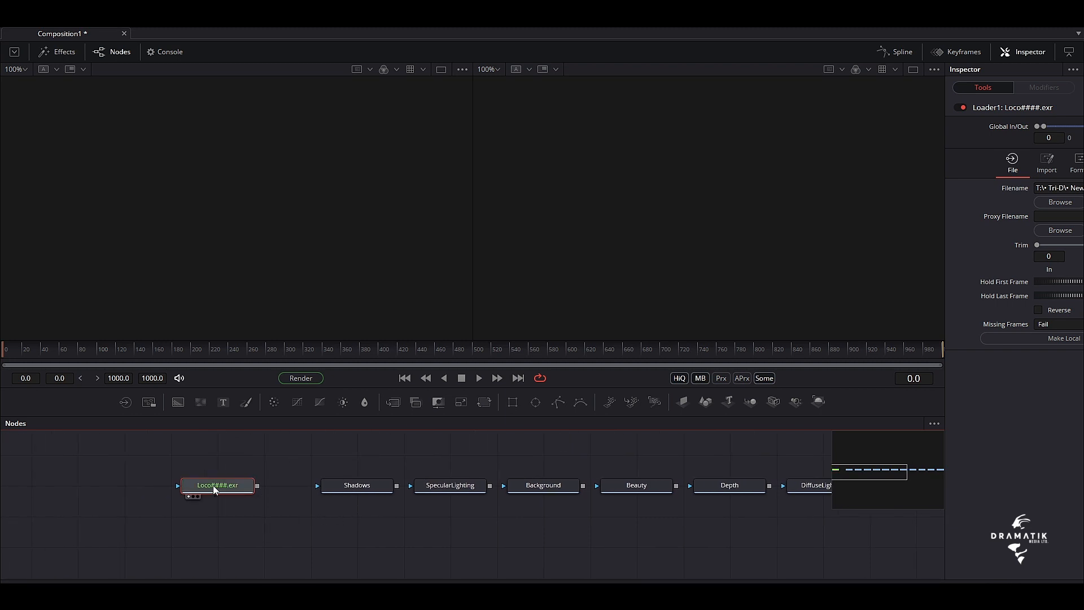
key(1)
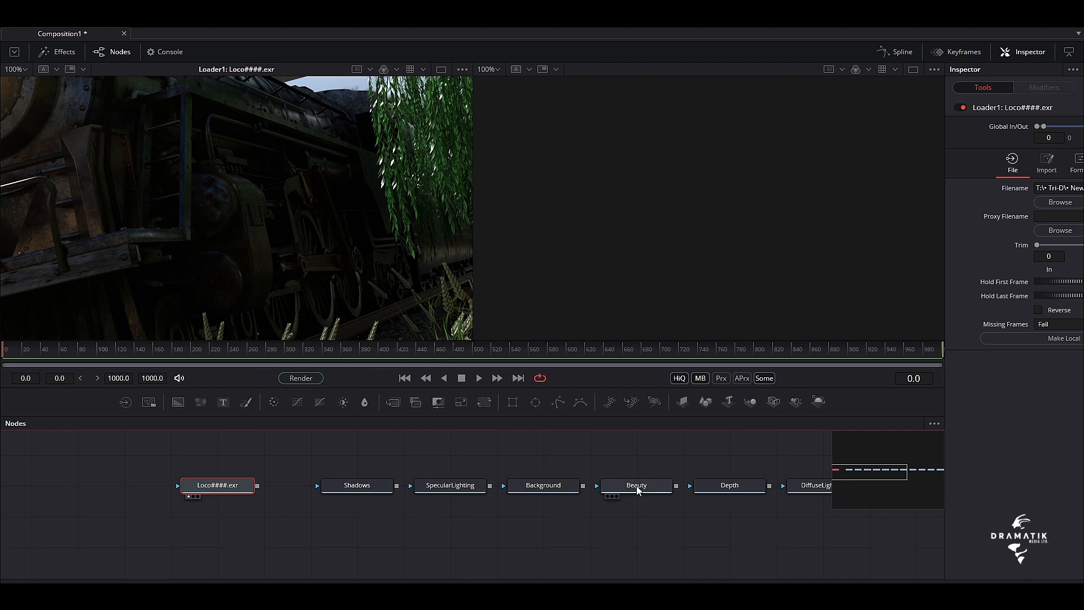
drag(640, 490, 224, 522)
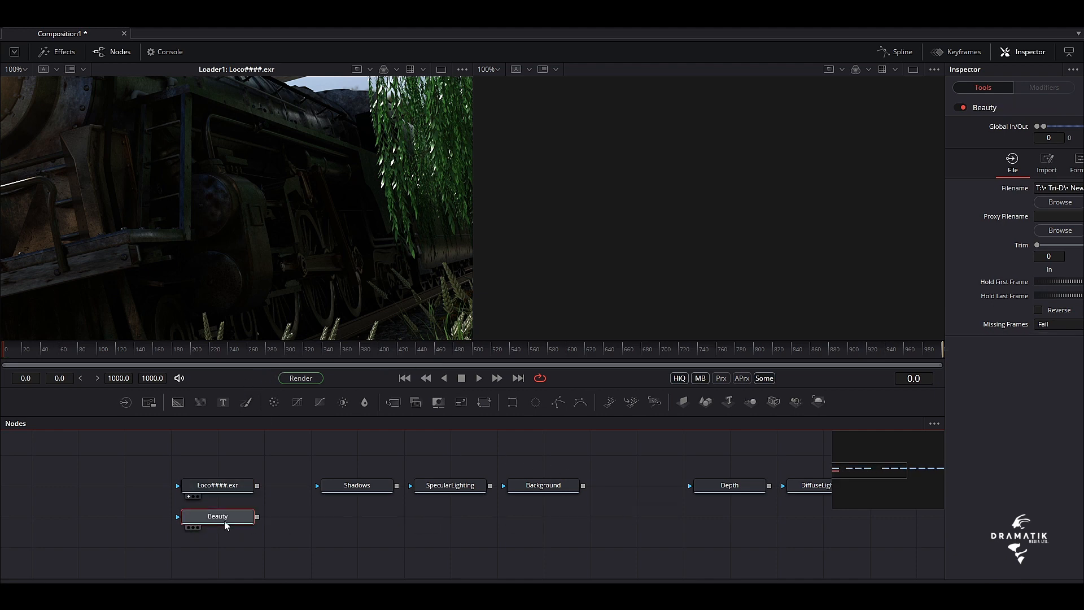
key(1)
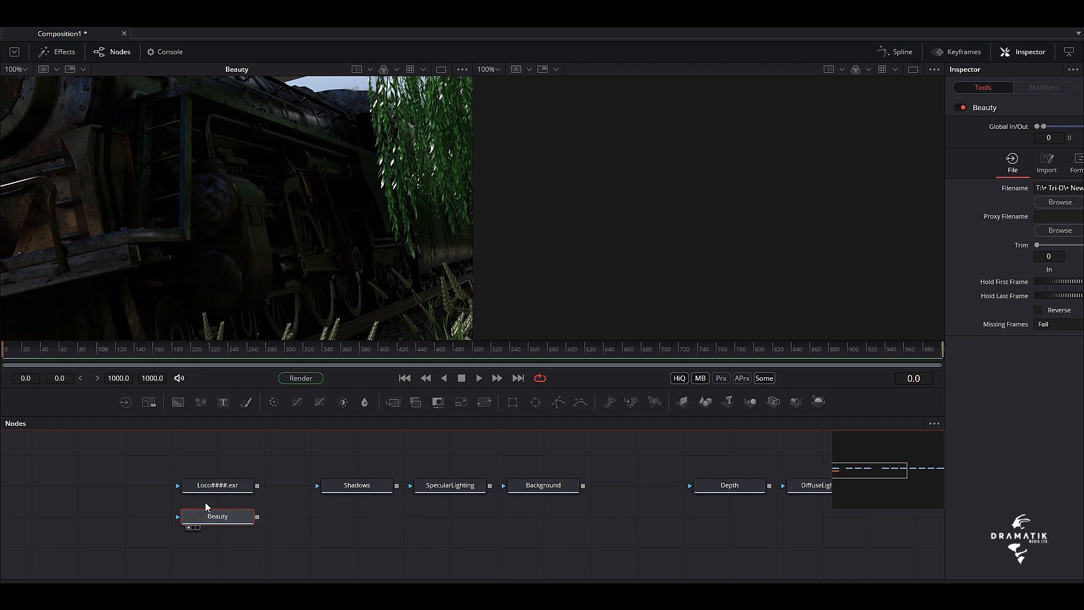
click(212, 489)
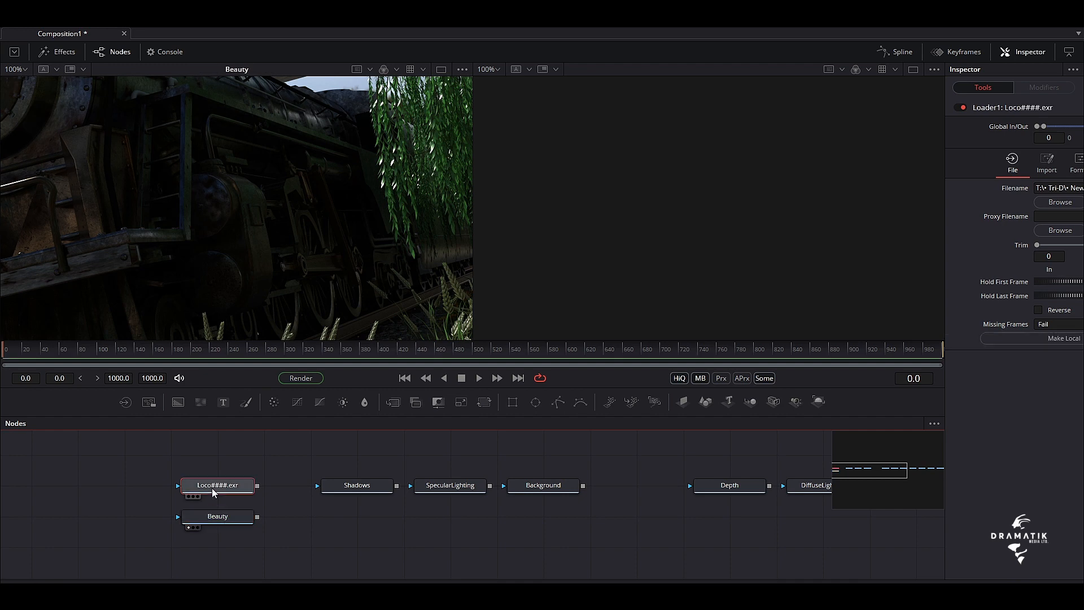
key(1)
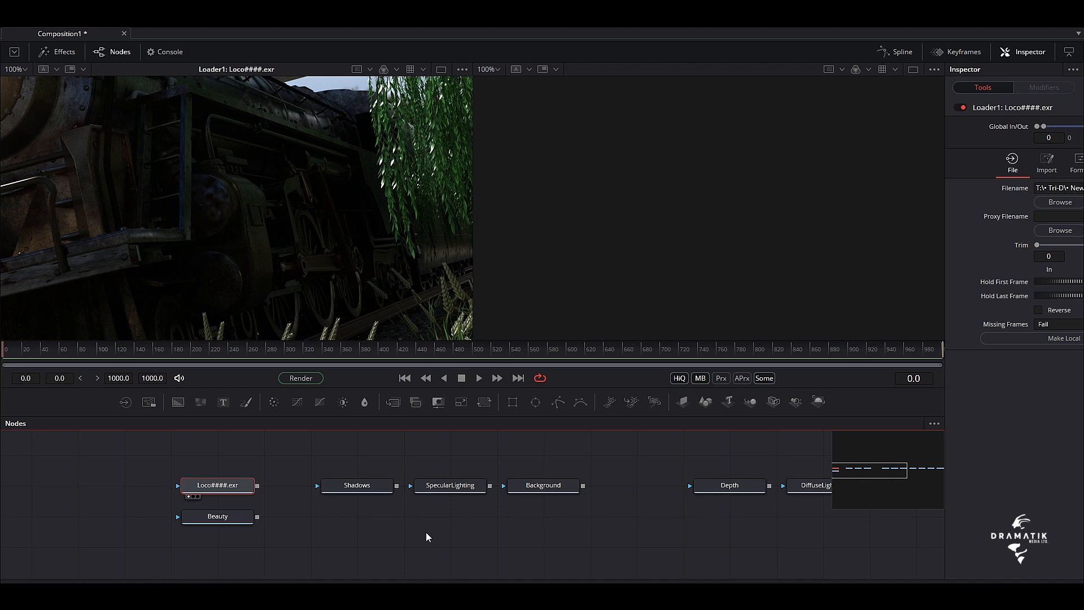
Move the Shadows, SpecularLighting and Background loaders to a lower row and delete the Background loader after previewing it
drag(427, 534, 243, 532)
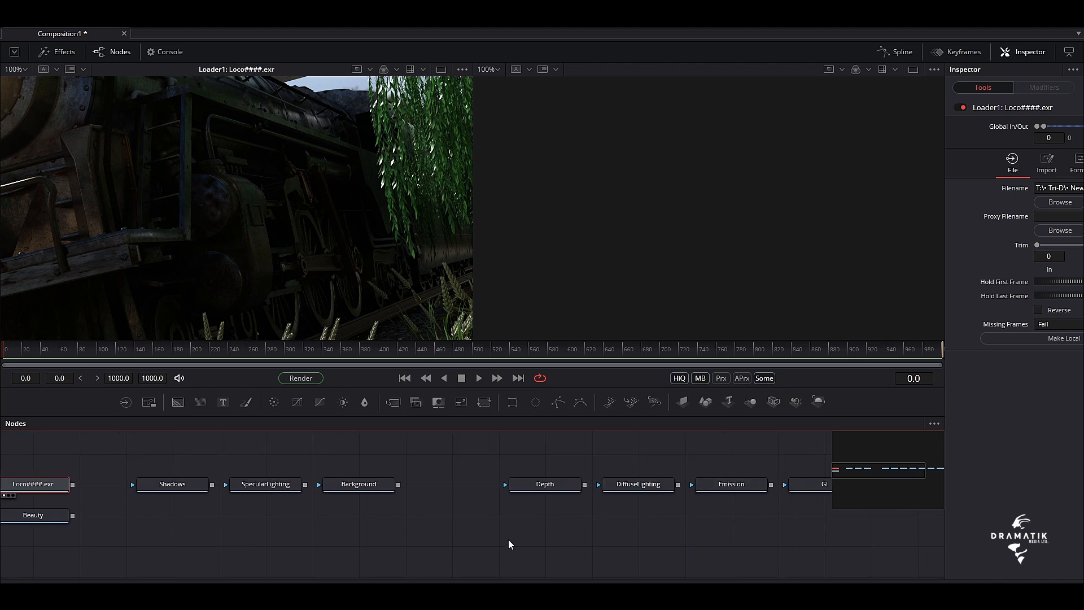
mouse_move(458, 548)
mouse_down()
mouse_move(423, 558)
mouse_move(433, 542)
mouse_move(463, 556)
mouse_move(460, 545)
mouse_up()
drag(361, 477, 420, 558)
click(529, 540)
drag(529, 540, 399, 534)
key(2)
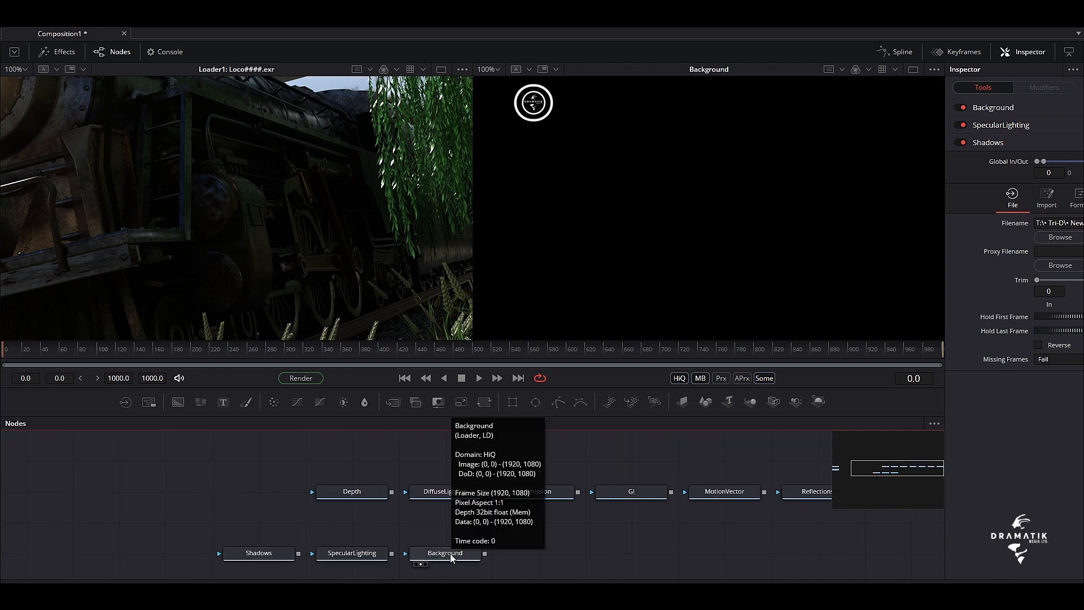
key(Delete)
Move the DiffuseLighting loader next to the Loco loader and show it in the second viewer
drag(479, 551, 705, 549)
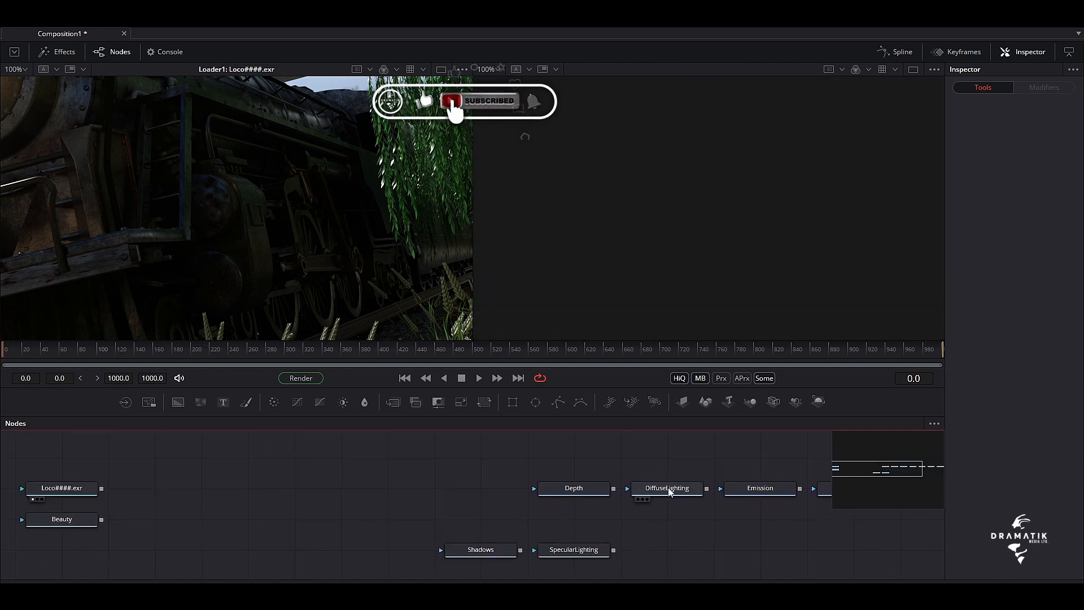
drag(668, 489, 203, 489)
key(2)
Bring the GI loader beside DiffuseLighting, merge GI over it with a Merge node, and preview the nodes in the second viewer
drag(424, 504, 354, 506)
drag(808, 494, 175, 489)
drag(229, 489, 670, 239)
drag(136, 489, 670, 240)
drag(228, 459, 670, 239)
Set the Merge node's Burn In to 1.0 and compare DiffuseLighting with the merged result in the second viewer
drag(945, 386, 785, 386)
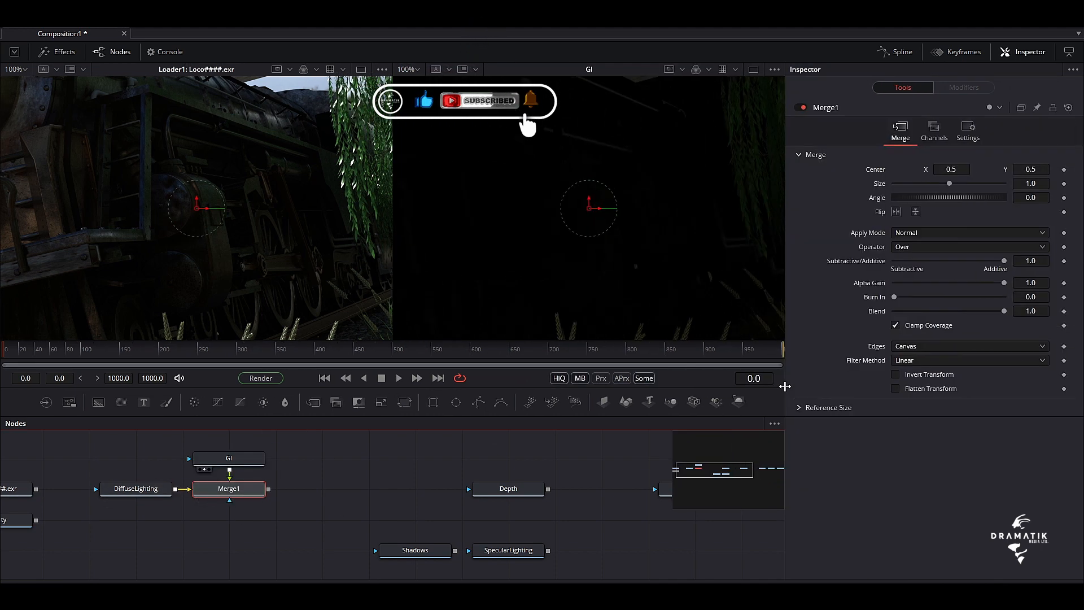
drag(895, 297, 1004, 297)
drag(136, 489, 684, 145)
drag(229, 489, 666, 177)
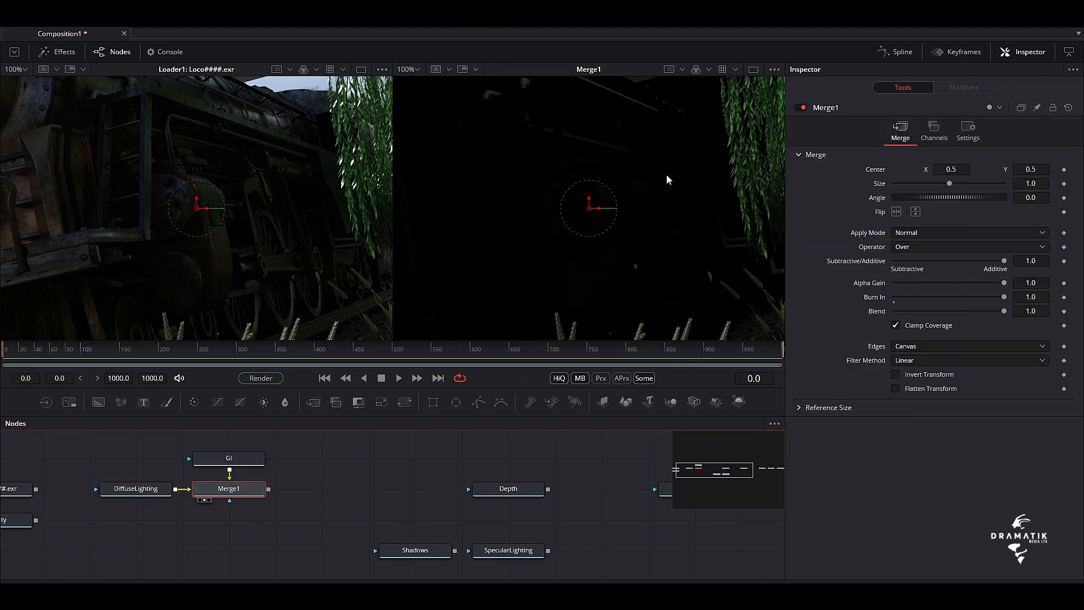
Place SpecularLighting beside GI, merge it over Merge1, show the new merge in the second viewer, and set its Burn In to 1.0
drag(331, 494, 278, 489)
drag(456, 545, 269, 453)
mouse_move(309, 454)
mouse_down()
mouse_move(307, 508)
mouse_move(216, 484)
mouse_up()
drag(269, 484, 670, 239)
drag(894, 297, 1004, 297)
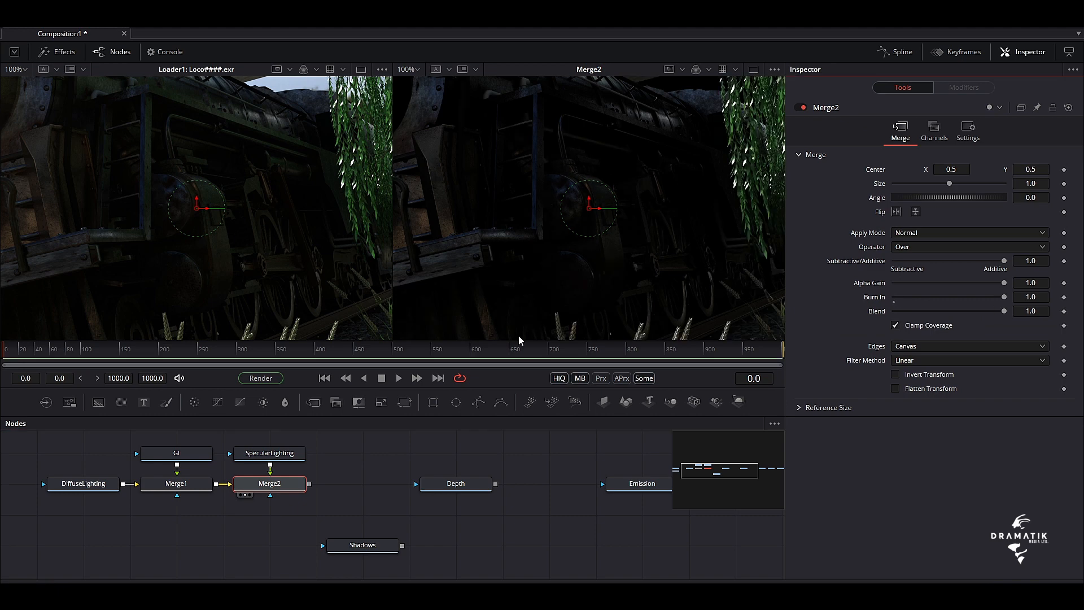
Remove the Shadows loader from the node flow
drag(584, 486, 324, 485)
click(430, 523)
drag(430, 522, 495, 525)
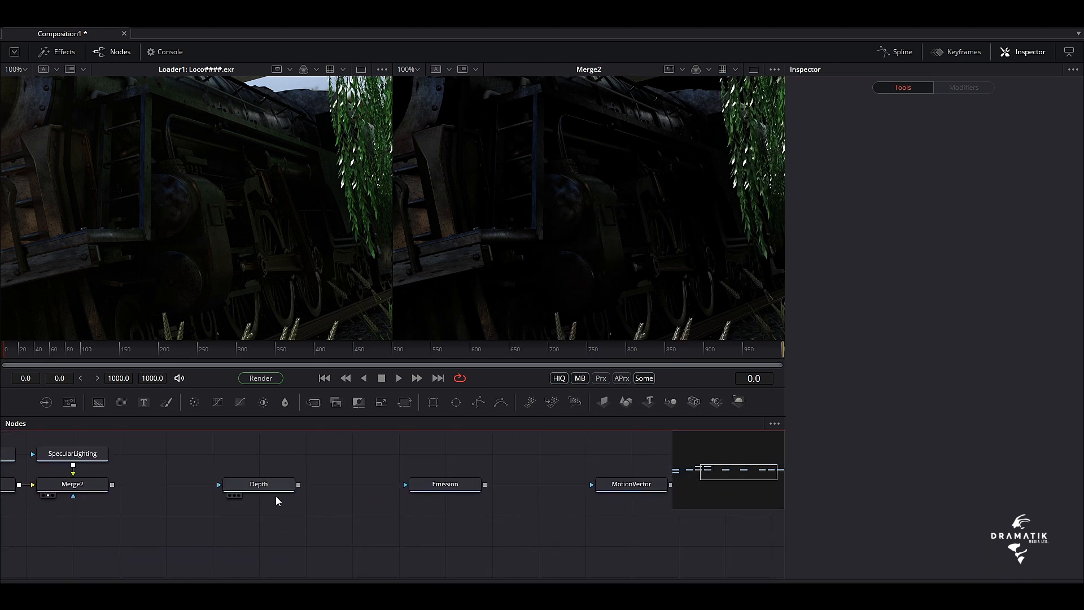
Move the Depth and MotionVector loaders to a lower row and line up Reflections and Refractions beside Emission
drag(271, 486, 551, 547)
drag(410, 533, 219, 523)
drag(468, 477, 313, 563)
drag(333, 528, 511, 480)
drag(377, 498, 191, 499)
drag(145, 533, 475, 532)
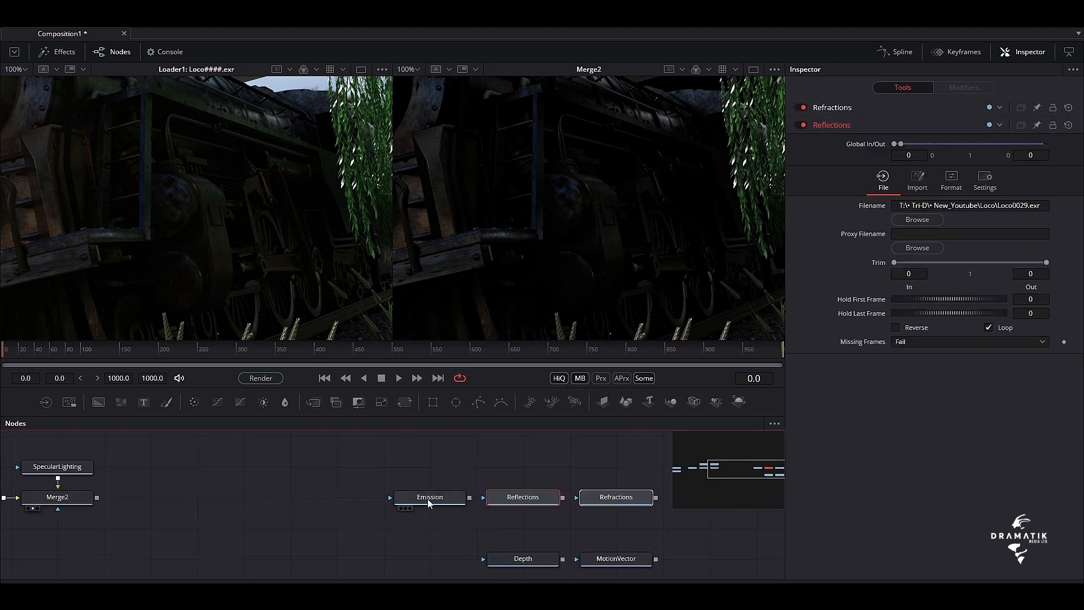
Bring the Emission loader in front of DiffuseLighting and shift the Loco and Beauty loaders away to make room
drag(428, 502, 155, 531)
drag(179, 544, 185, 480)
drag(84, 494, 189, 559)
drag(144, 512, 53, 512)
click(188, 482)
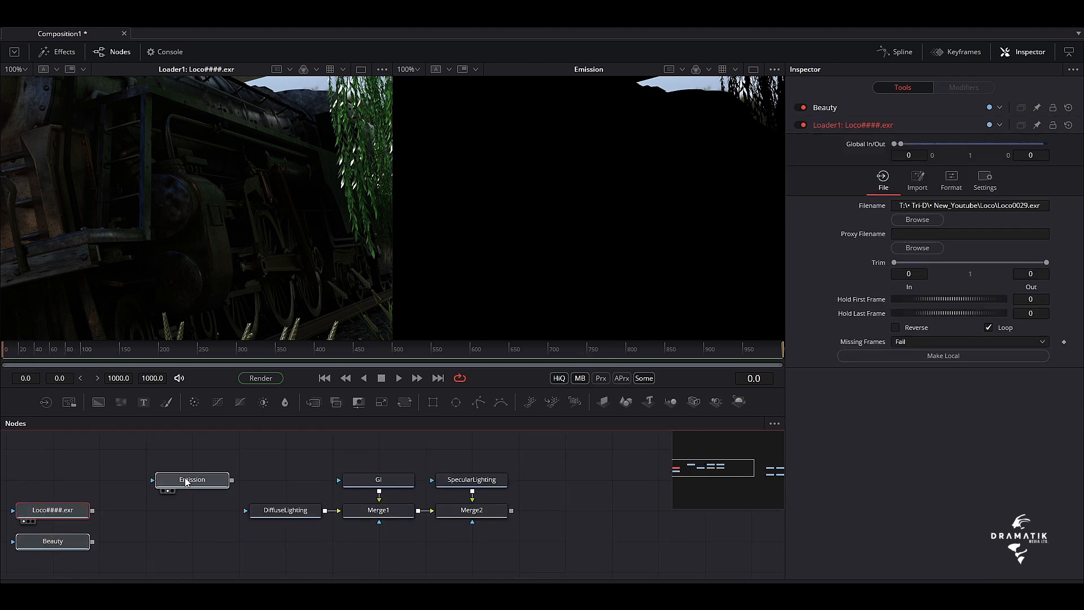
Align Emission with the merge row and merge DiffuseLighting over it with a new Merge node
drag(227, 481, 226, 511)
drag(232, 510, 299, 481)
drag(394, 512, 303, 513)
drag(427, 509, 384, 530)
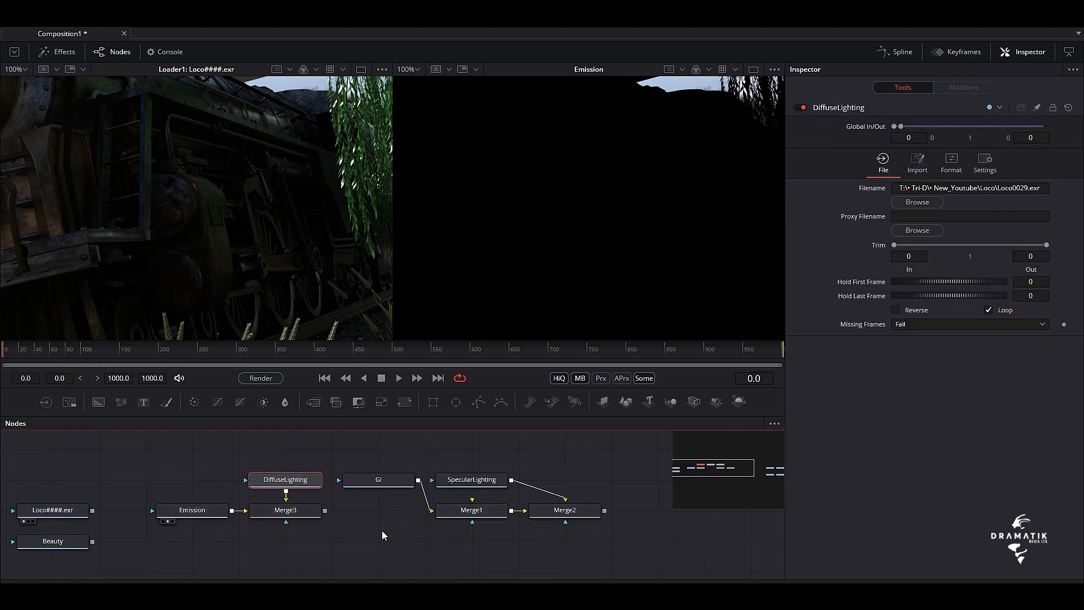
Delete the old Merge1 and Merge2 nodes and merge GI over the Emission and DiffuseLighting result
key(Delete)
drag(616, 539, 325, 510)
drag(384, 511, 463, 316)
click(168, 521)
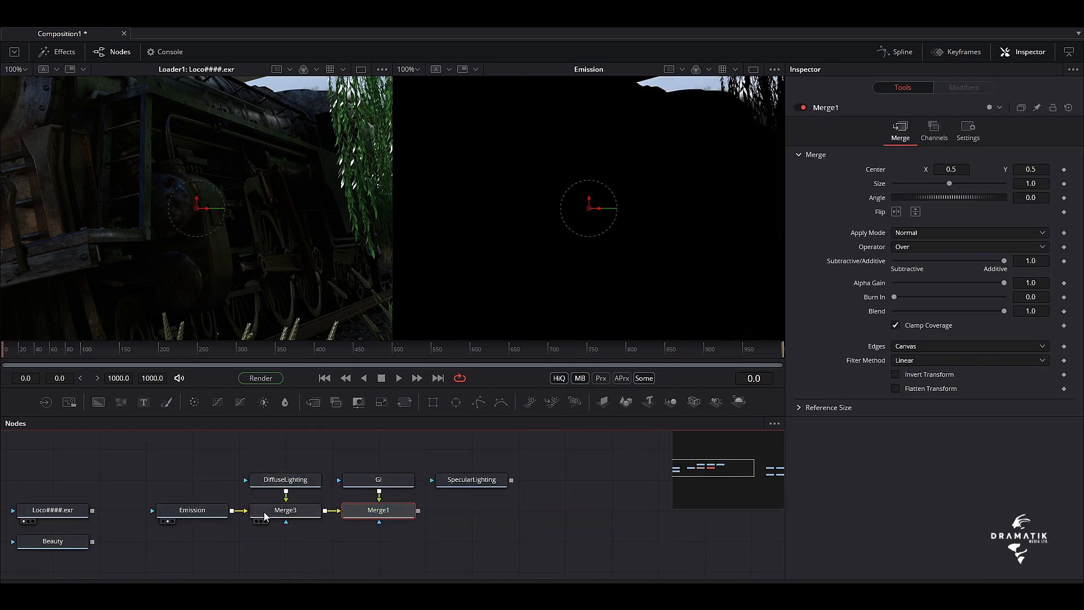
Set Burn In to 1.0 on the DiffuseLighting and GI merges, showing them in the second viewer
drag(265, 514, 588, 243)
drag(893, 297, 1007, 302)
drag(376, 510, 620, 221)
Compare Emission, Merge3, DiffuseLighting and Merge1 in turn in the second viewer
drag(194, 511, 579, 243)
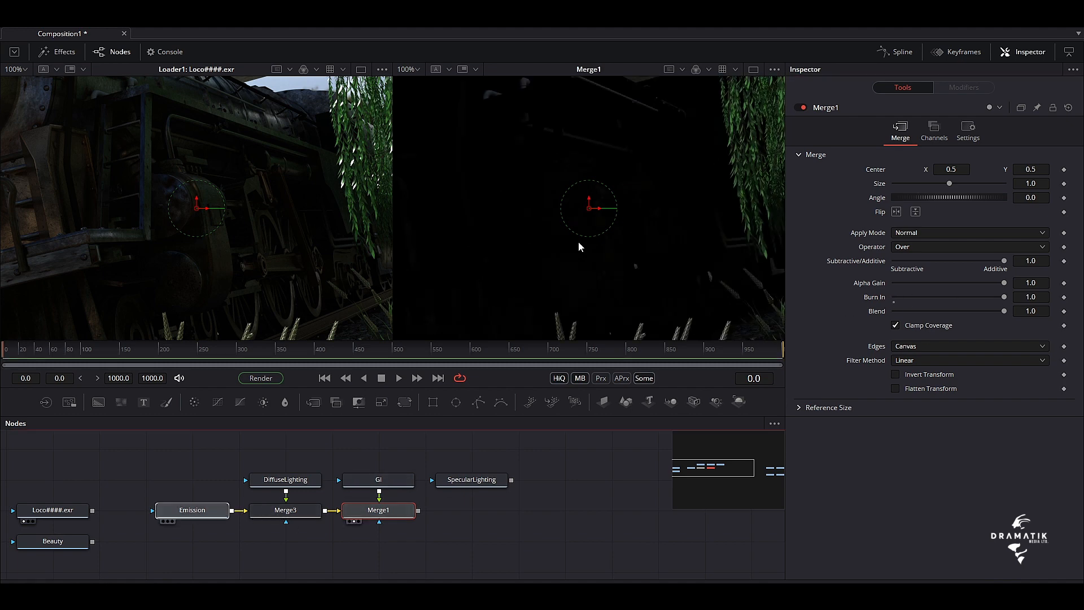
drag(285, 512, 642, 236)
drag(194, 510, 584, 277)
click(285, 511)
drag(285, 481, 581, 259)
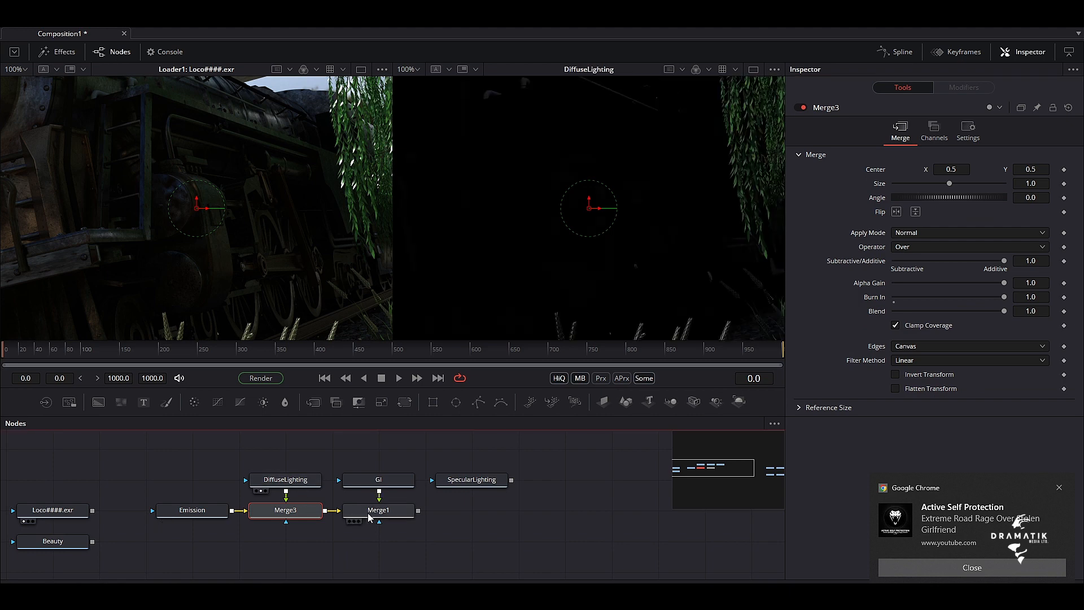
click(390, 511)
drag(382, 511, 617, 226)
Merge SpecularLighting over Merge1, show the result in the second viewer, and set the new merge's Burn In to 1.0
drag(511, 480, 418, 510)
drag(471, 511, 697, 263)
drag(894, 297, 1007, 300)
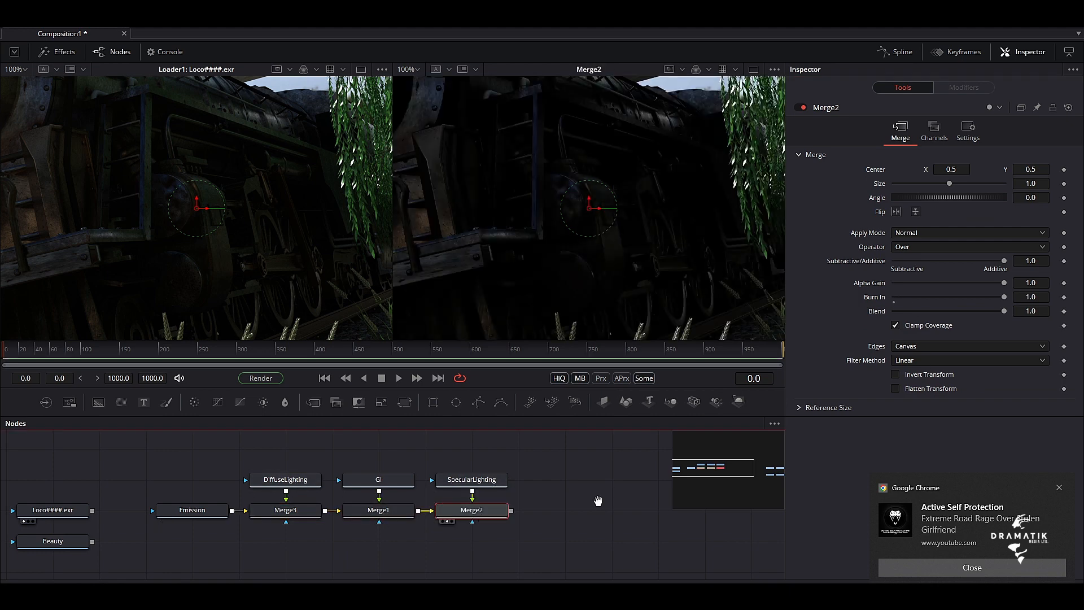
Bring Reflections and Refractions beside the chain, then merge Reflections over Merge2 with Burn In 1.0 and show it in the second viewer
drag(598, 500, 272, 488)
drag(441, 497, 295, 482)
drag(616, 449, 423, 505)
drag(460, 483, 339, 472)
drag(389, 470, 296, 503)
drag(349, 500, 650, 262)
drag(894, 297, 1006, 298)
Merge Refractions over Merge4, show the result in the second viewer, and set the new merge's Burn In to 1.0
drag(481, 470, 388, 503)
drag(443, 501, 697, 262)
drag(893, 297, 1007, 298)
Widen the viewers by narrowing the Inspector and dismiss the browser notification
drag(600, 479, 796, 489)
drag(785, 480, 1016, 479)
drag(361, 459, 467, 518)
drag(428, 476, 300, 448)
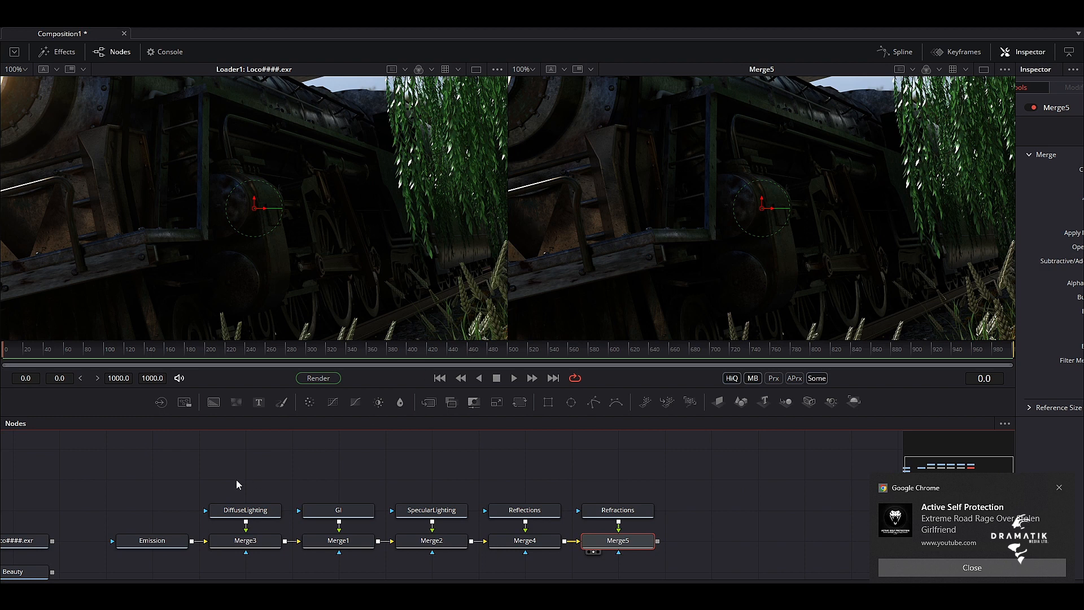
drag(301, 477, 409, 459)
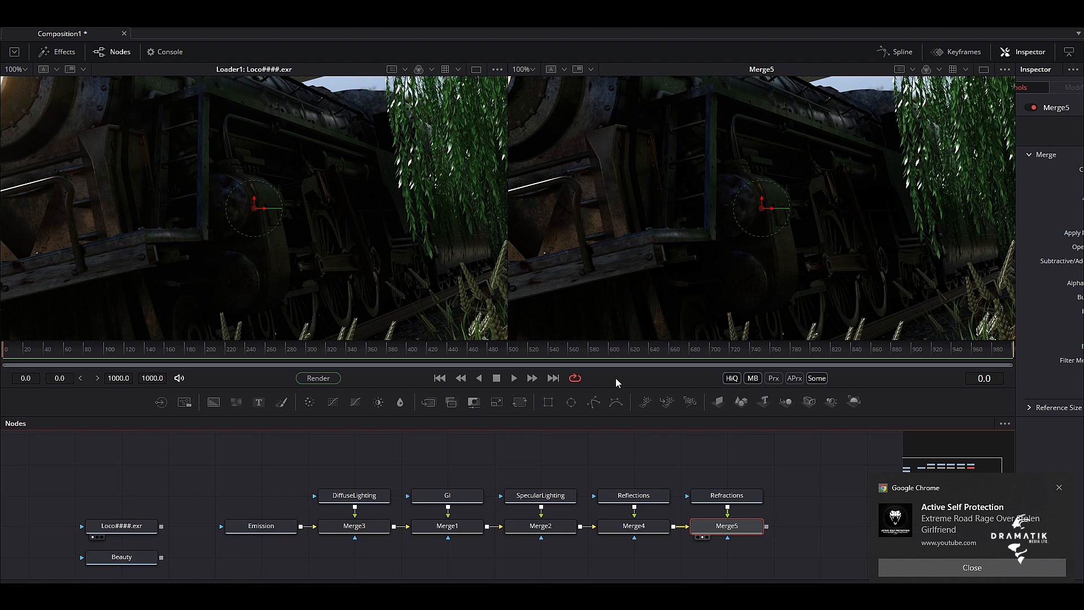
click(938, 568)
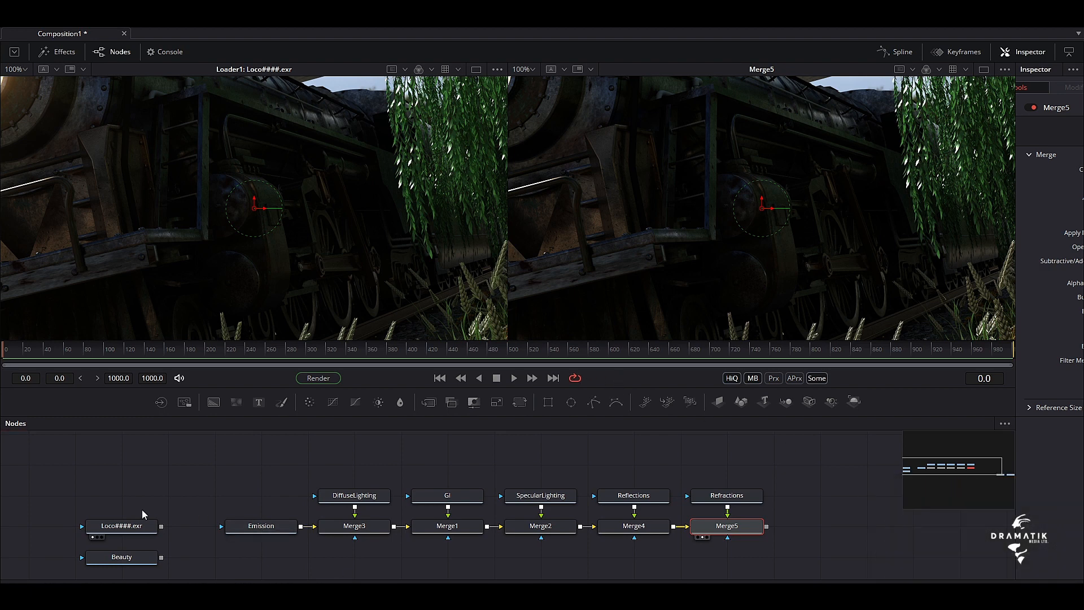
Show Beauty and then the Loco loader in the first viewer to compare them with the merged passes
click(147, 480)
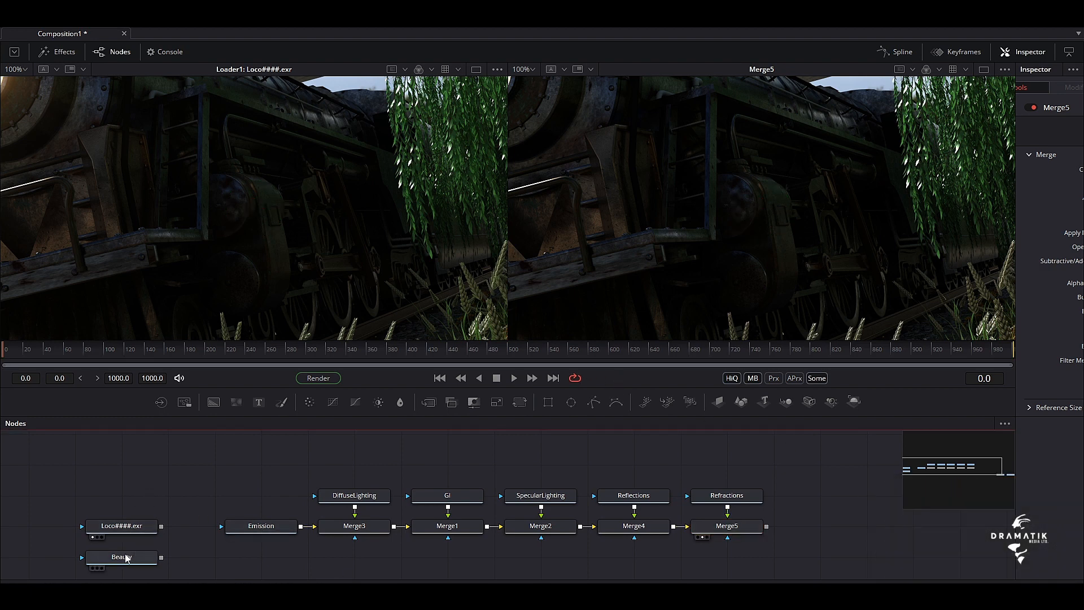
drag(124, 561, 278, 228)
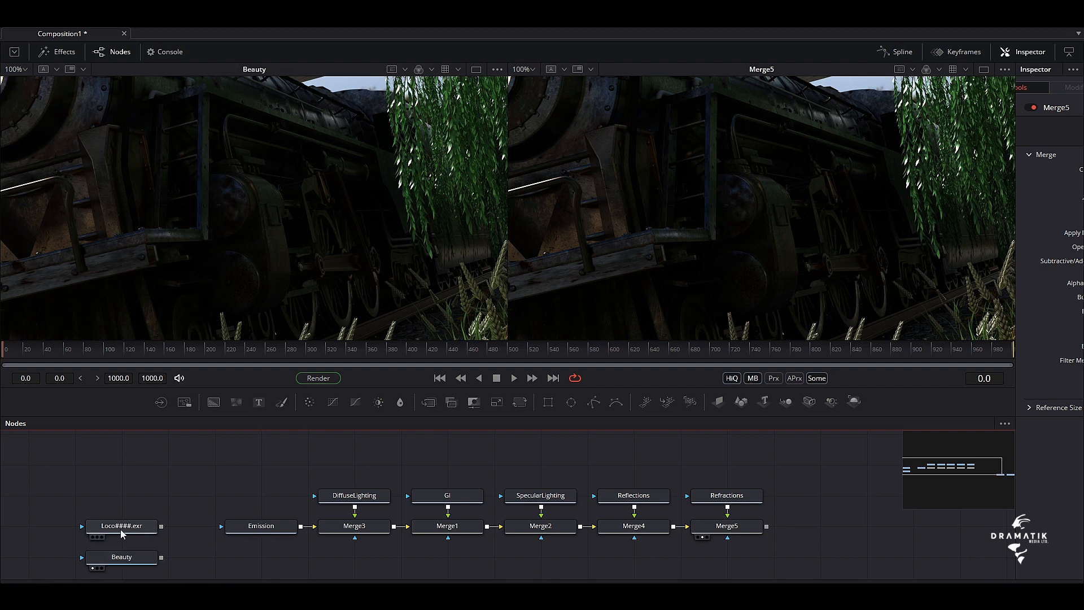
drag(123, 527, 218, 252)
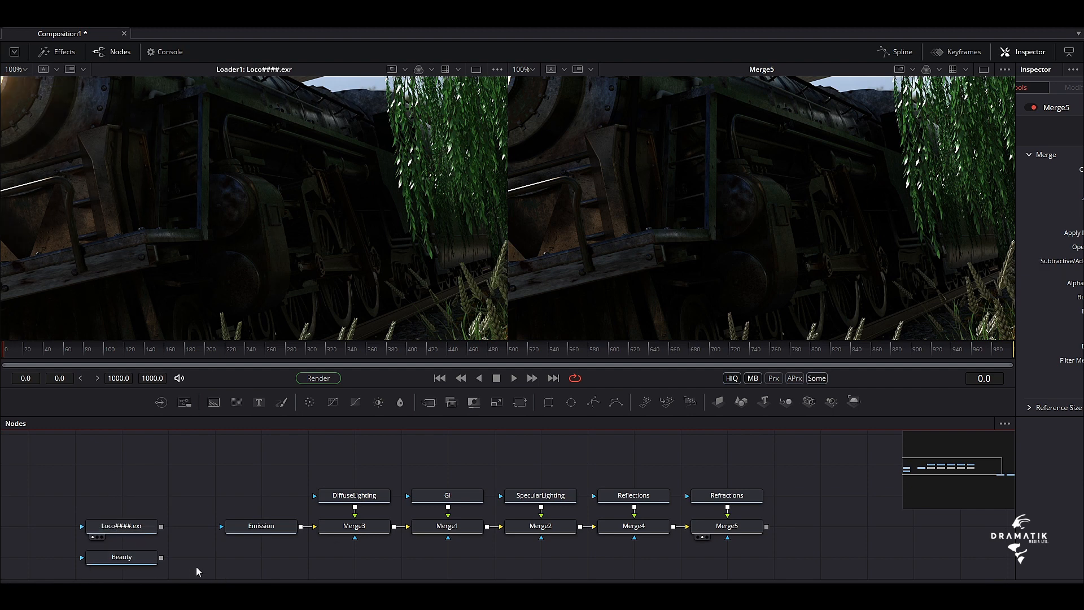
Add a Gamut node after the Loco loader
click(117, 530)
key(shift+space)
text(loader)
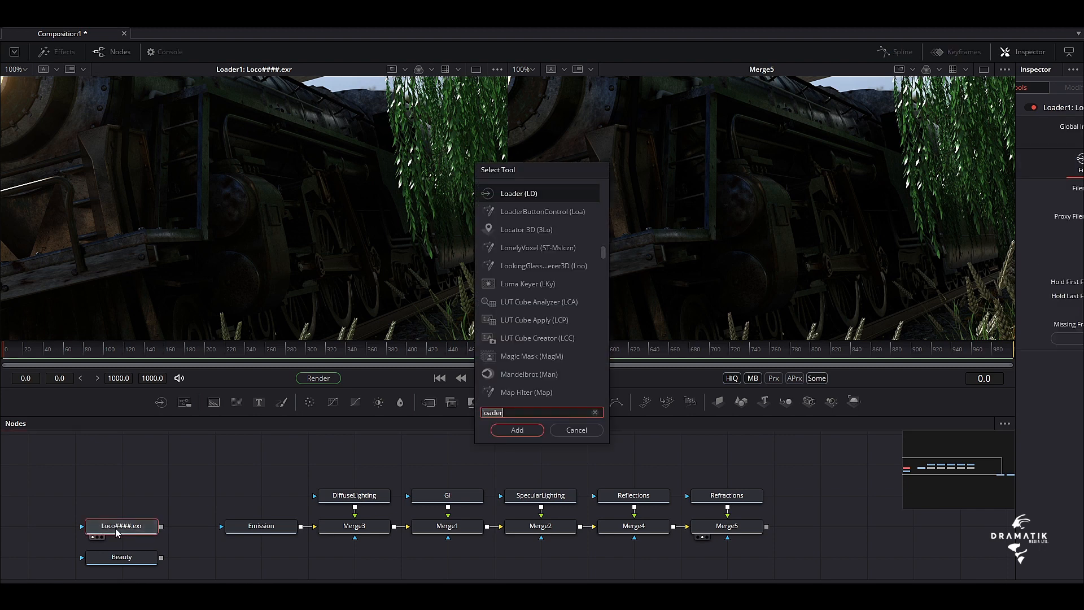
key(ctrl+a)
text(ga)
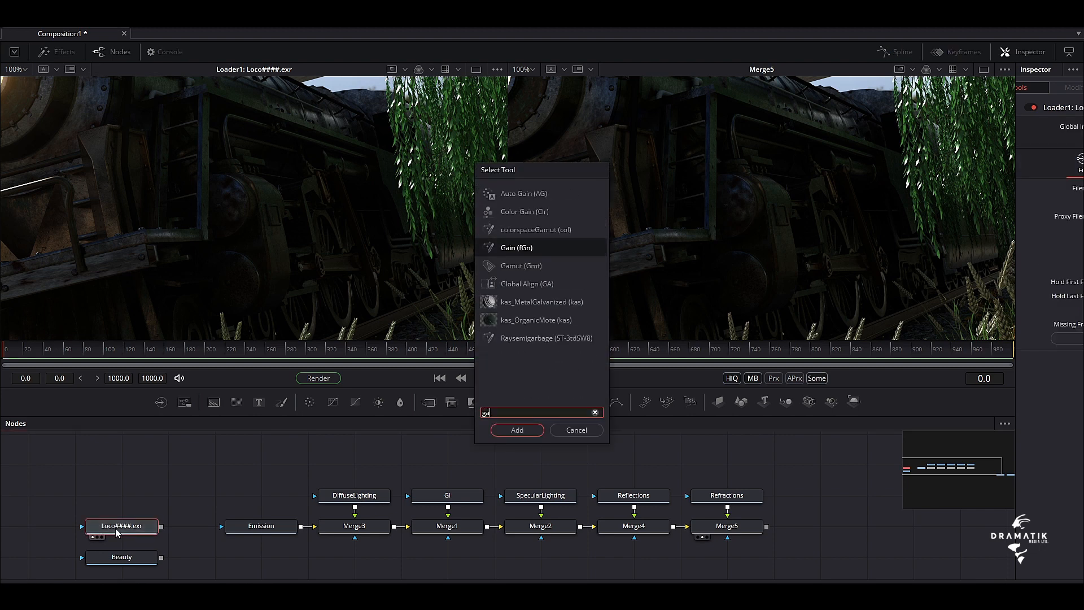
text(mut)
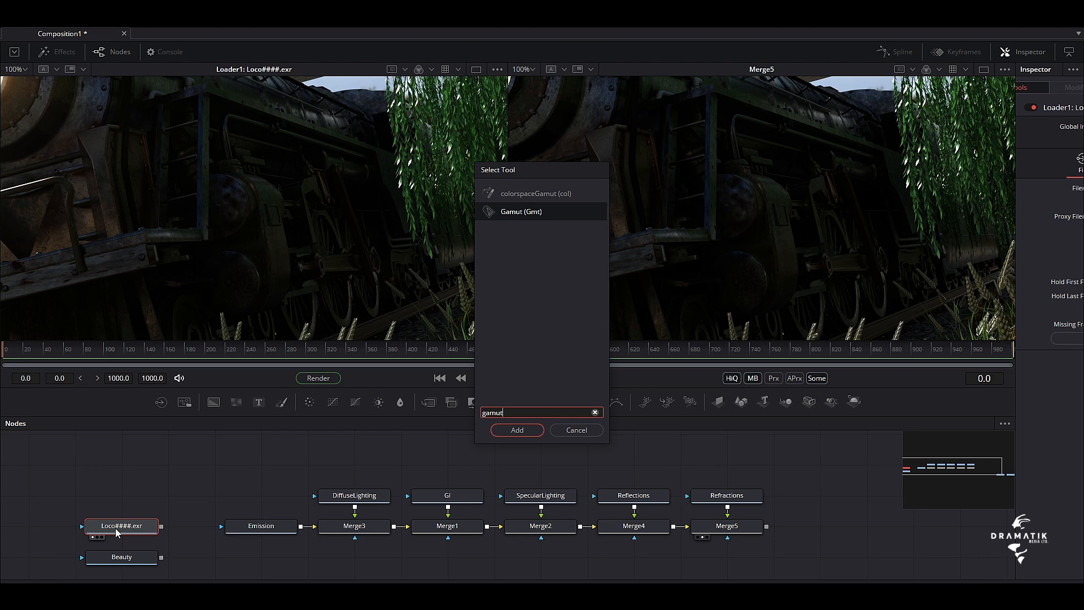
key(Return)
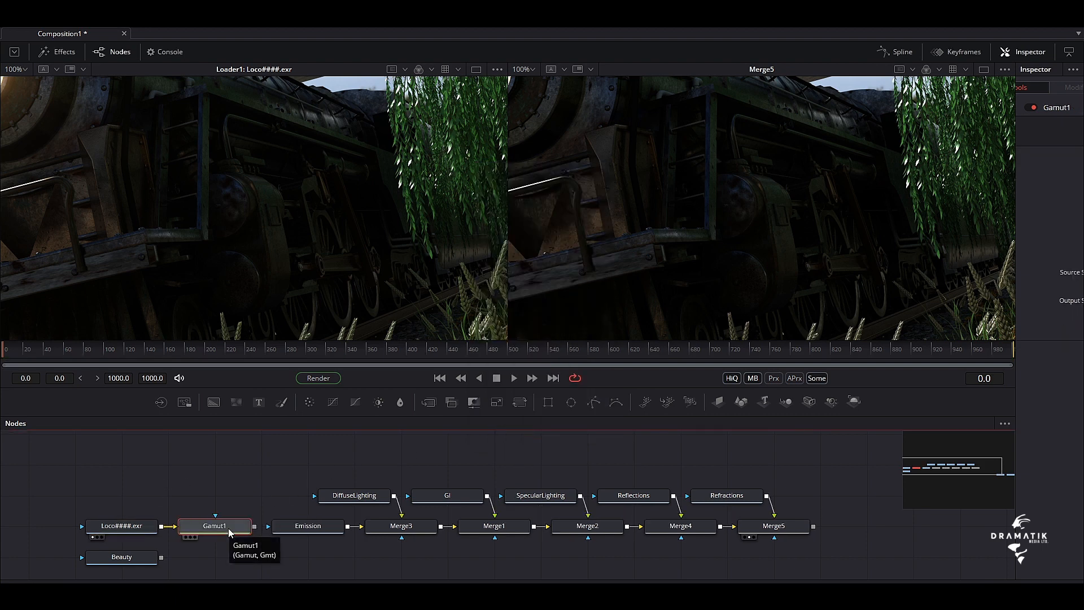
Shift the Loco loader and its Gamut node away from the chain and realign Emission and the merges under their pass loaders
drag(250, 504, 84, 545)
drag(149, 529, 102, 529)
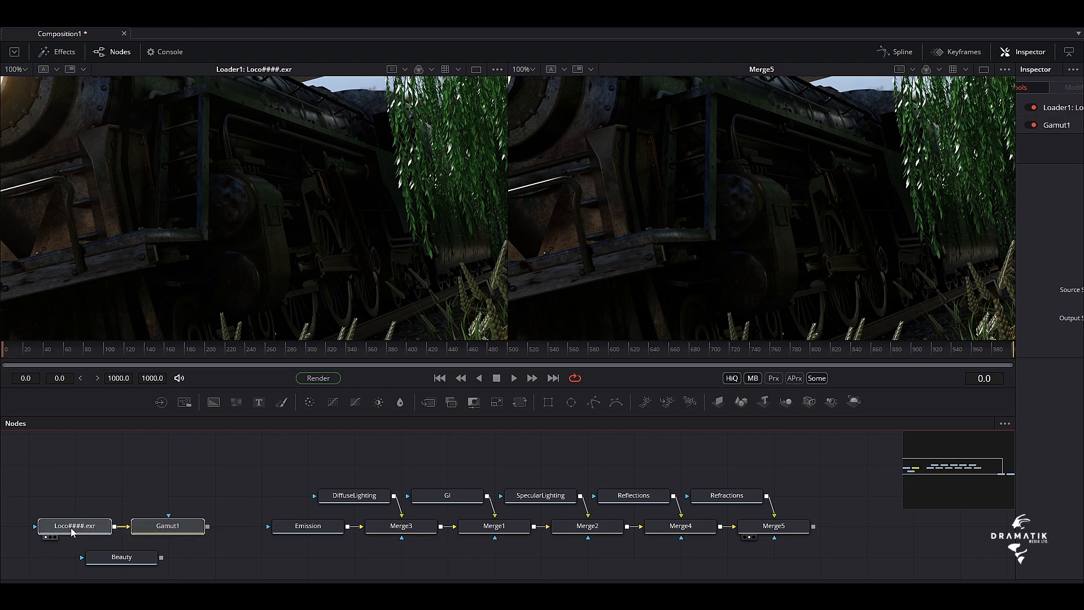
drag(254, 508, 994, 573)
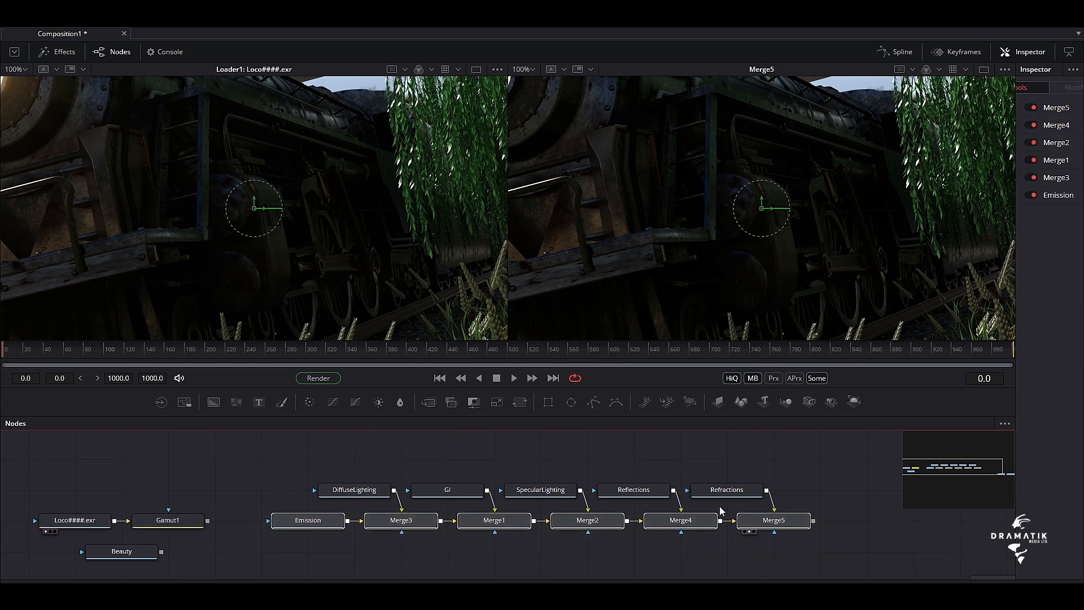
drag(672, 526, 625, 526)
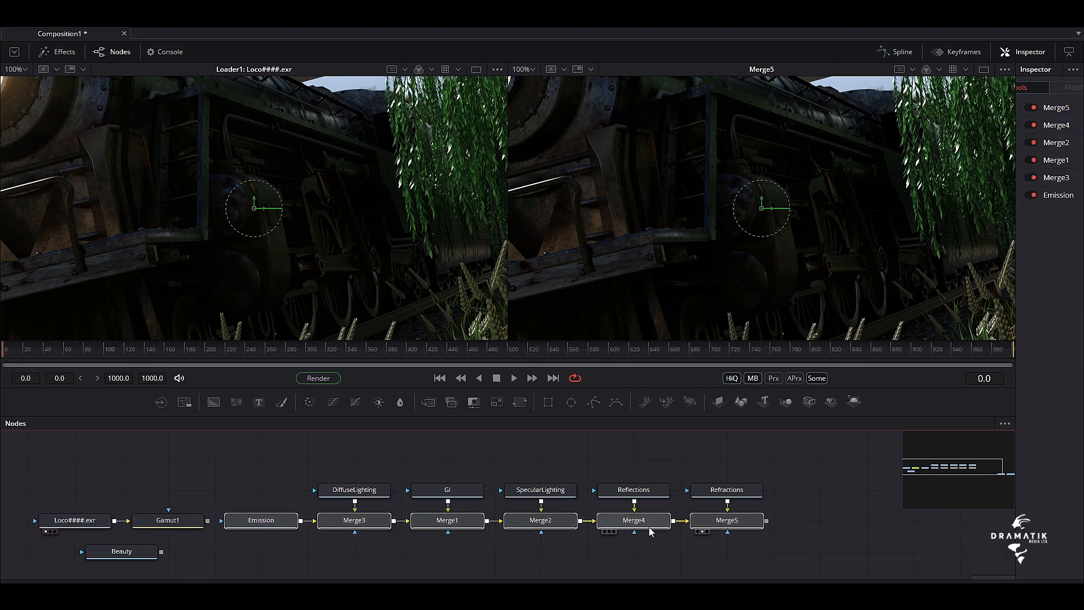
Show Gamut1 in the first viewer, widen the Inspector, and set the node's Output Space to sRGB
drag(182, 526, 254, 216)
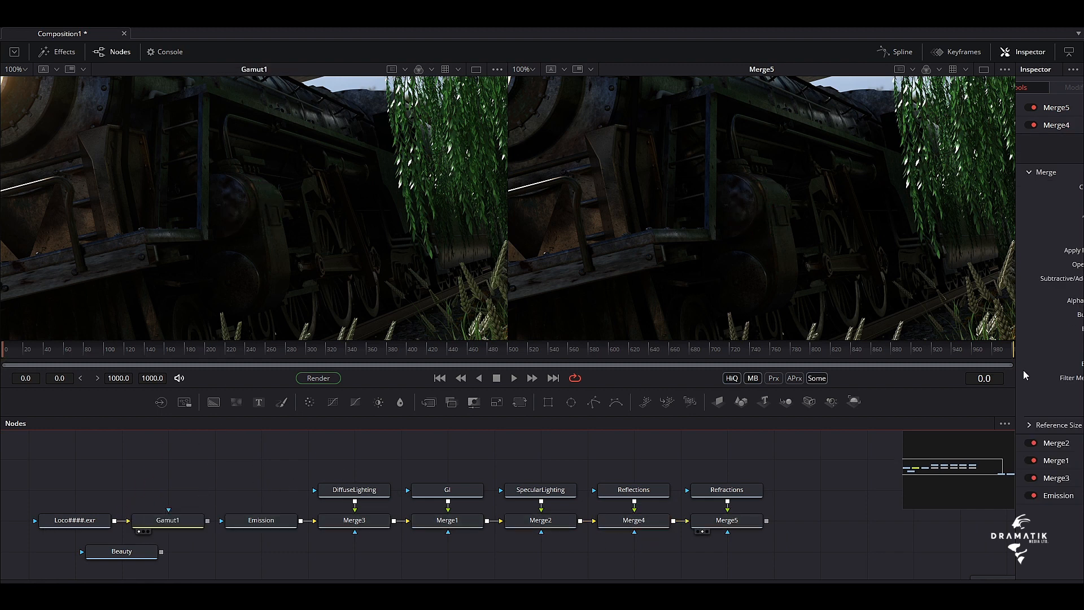
drag(1016, 375, 851, 375)
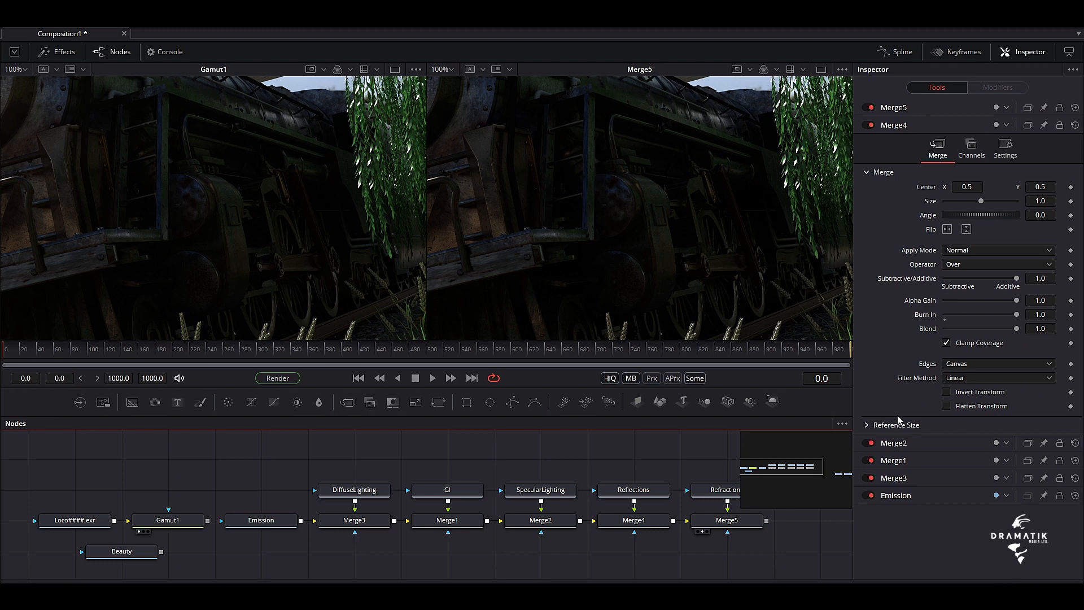
click(167, 523)
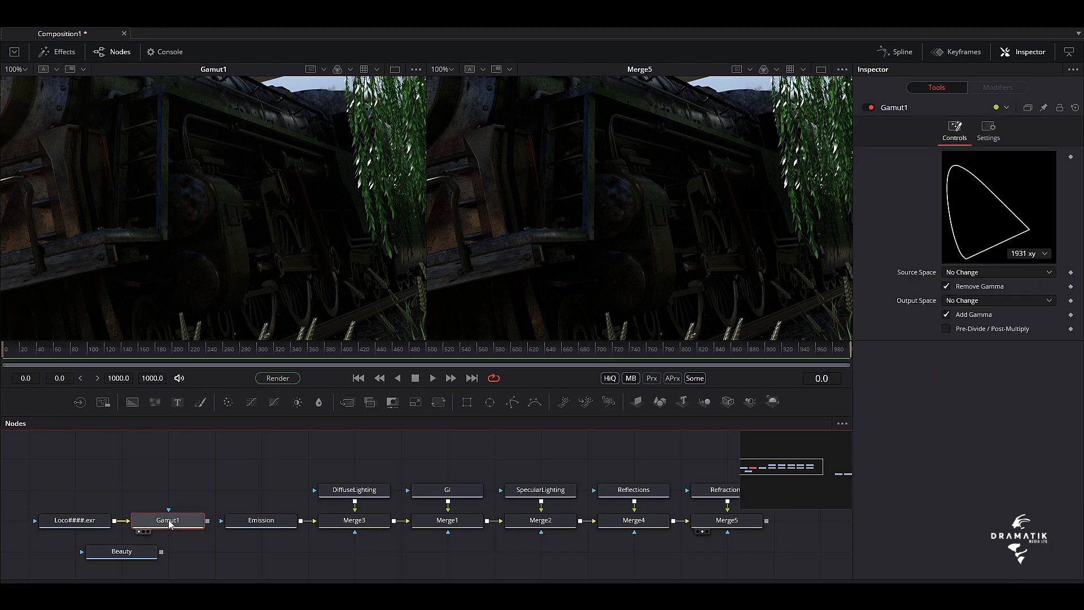
click(1007, 300)
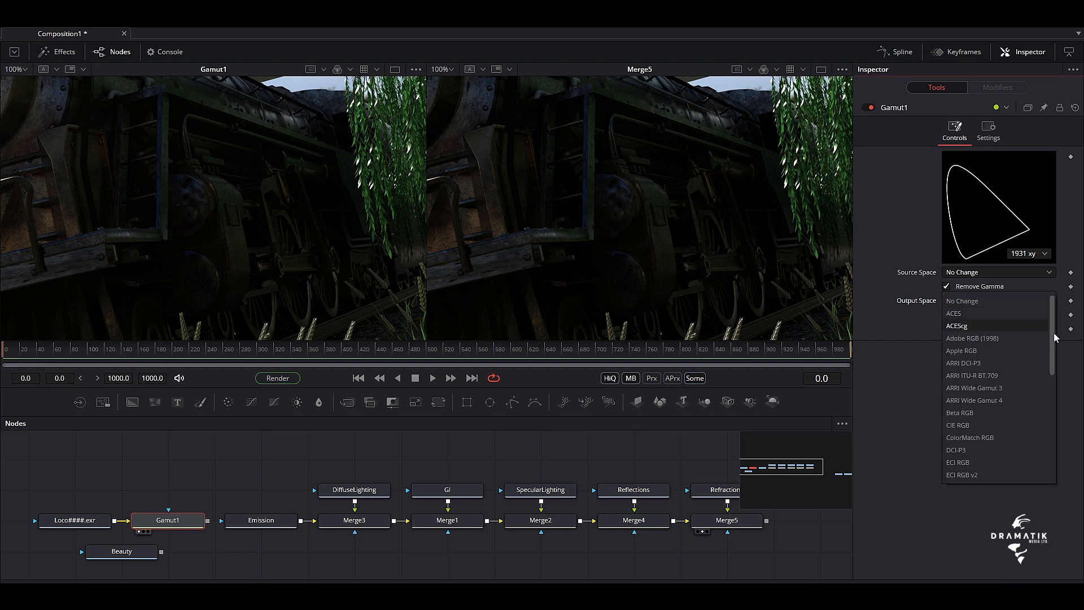
drag(1054, 334, 1053, 475)
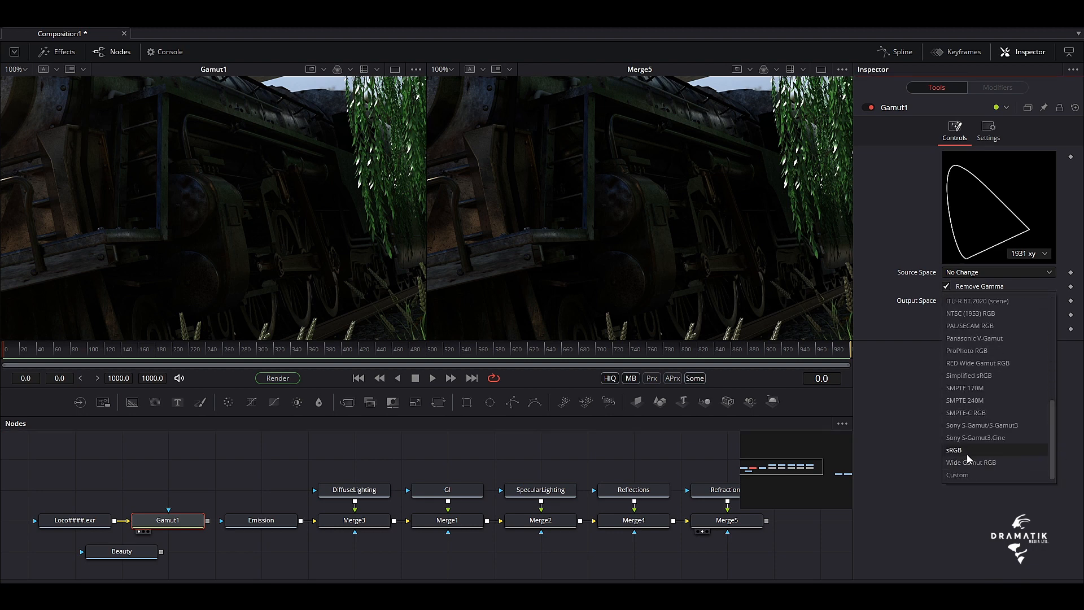
click(970, 451)
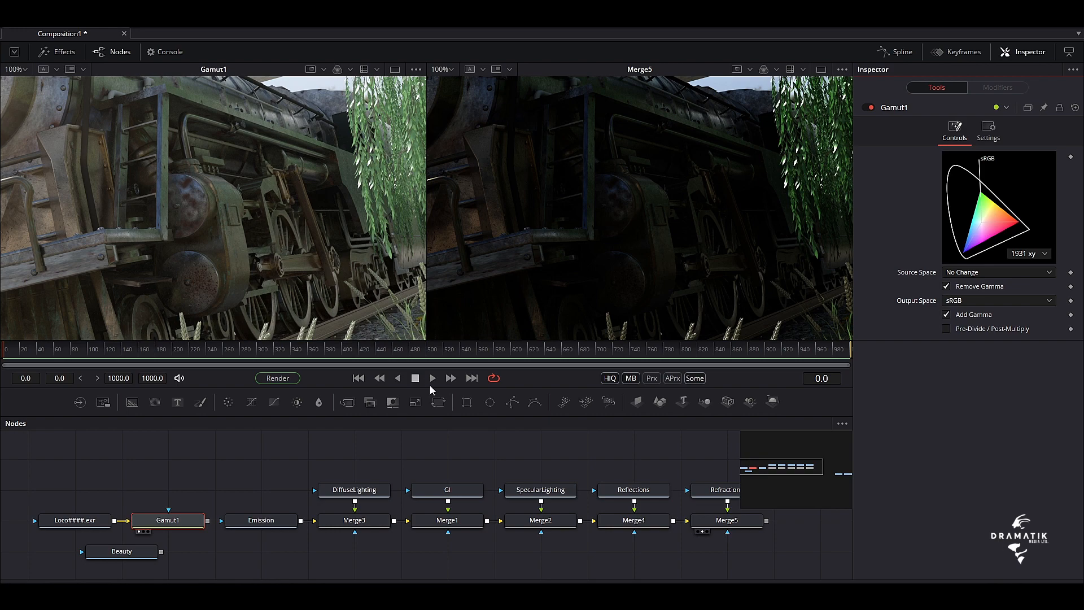
Move the whole chain of pass loaders and merges farther away from Gamut1
drag(587, 457, 413, 466)
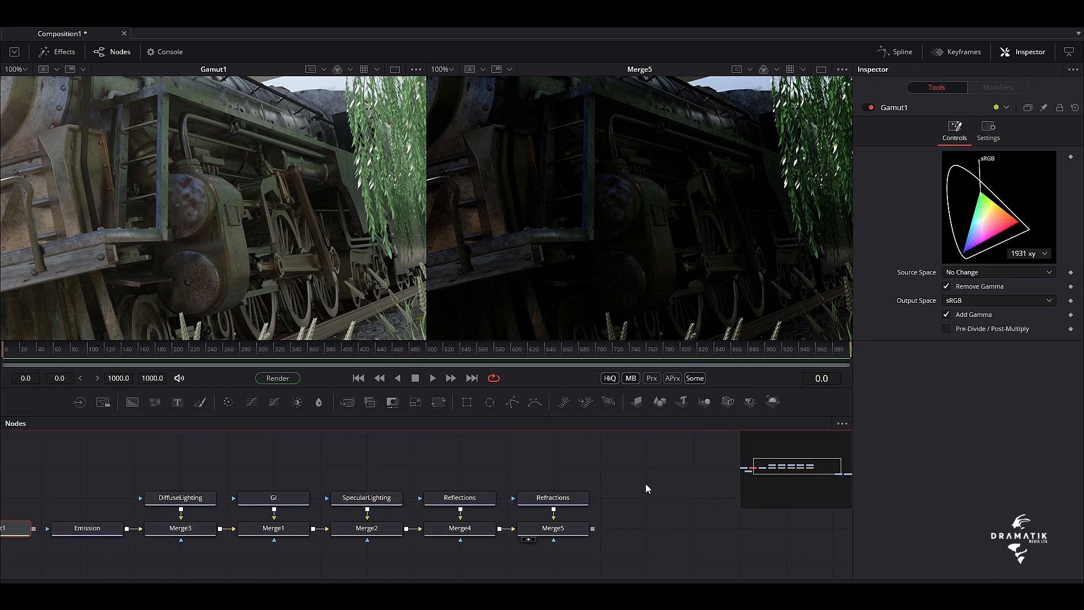
drag(647, 484, 134, 534)
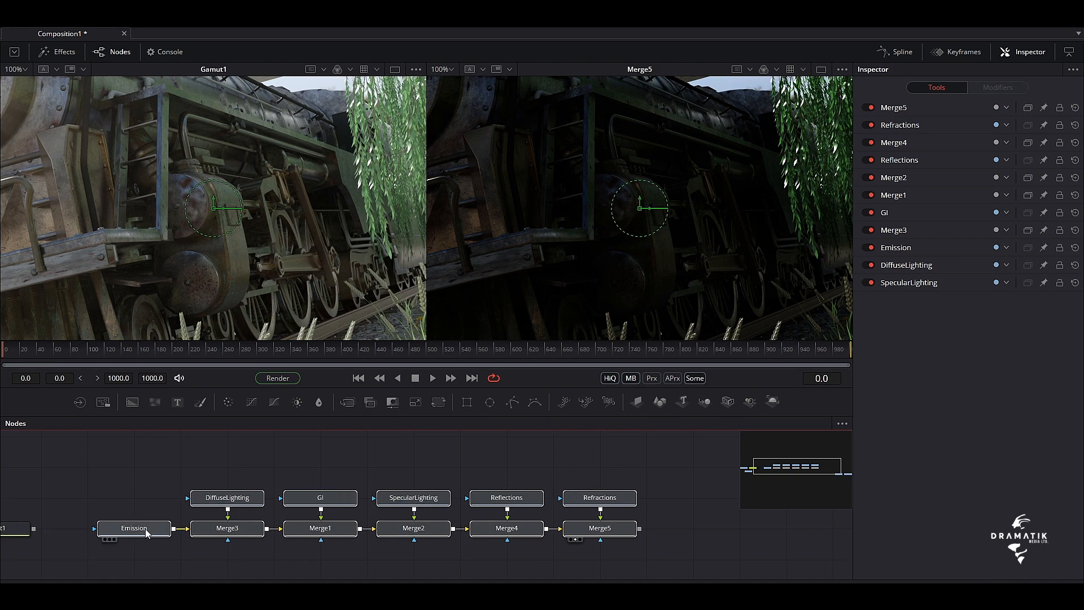
click(146, 534)
drag(475, 462, 383, 466)
click(691, 470)
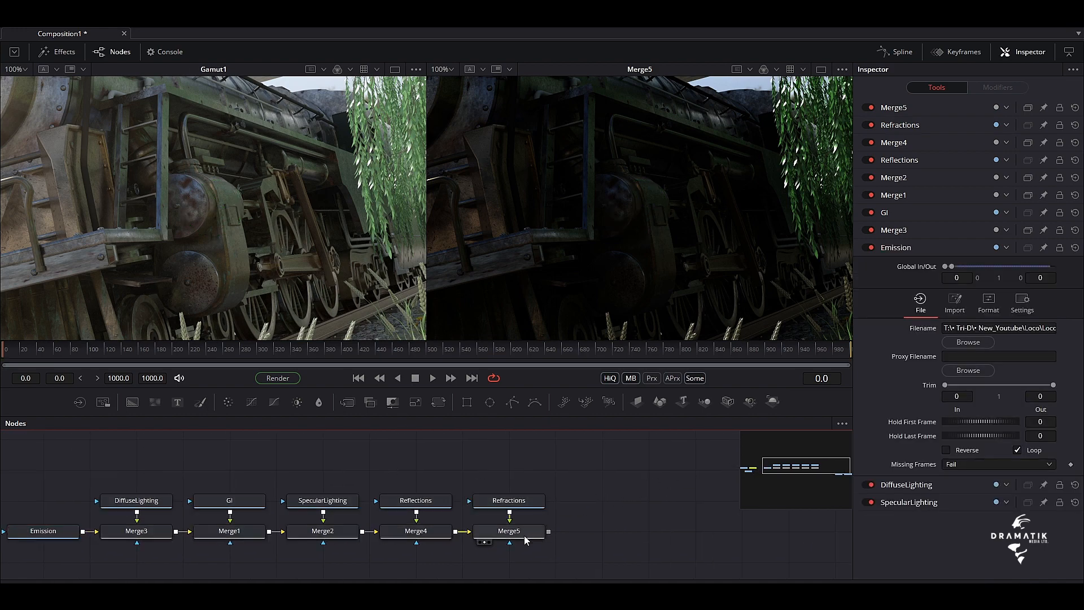
Add a Gamut node after Merge5 and show it in the second viewer
click(526, 536)
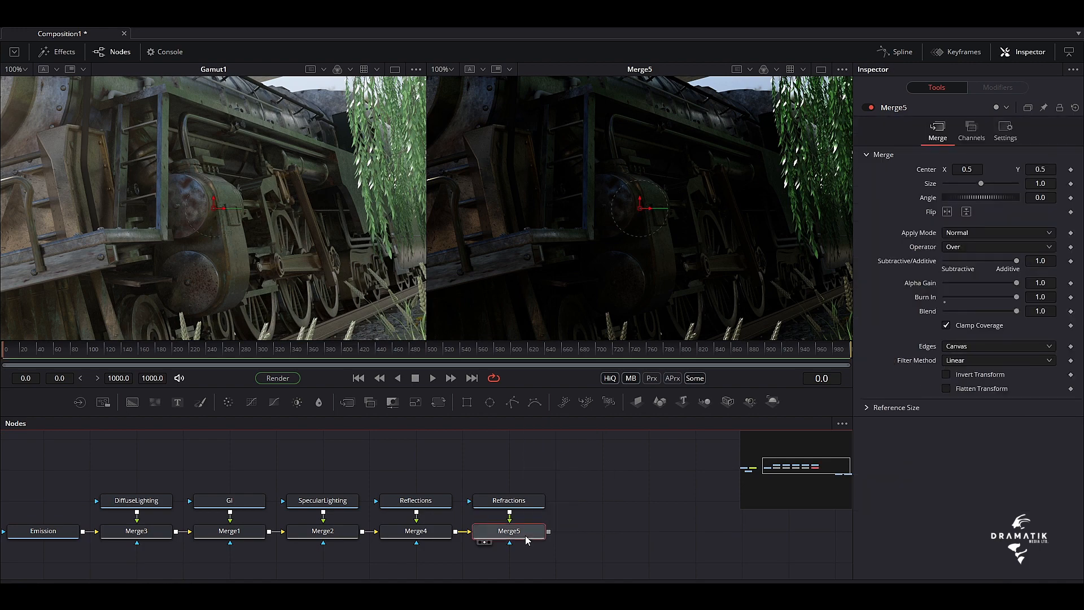
key(shift+space)
text(gamut)
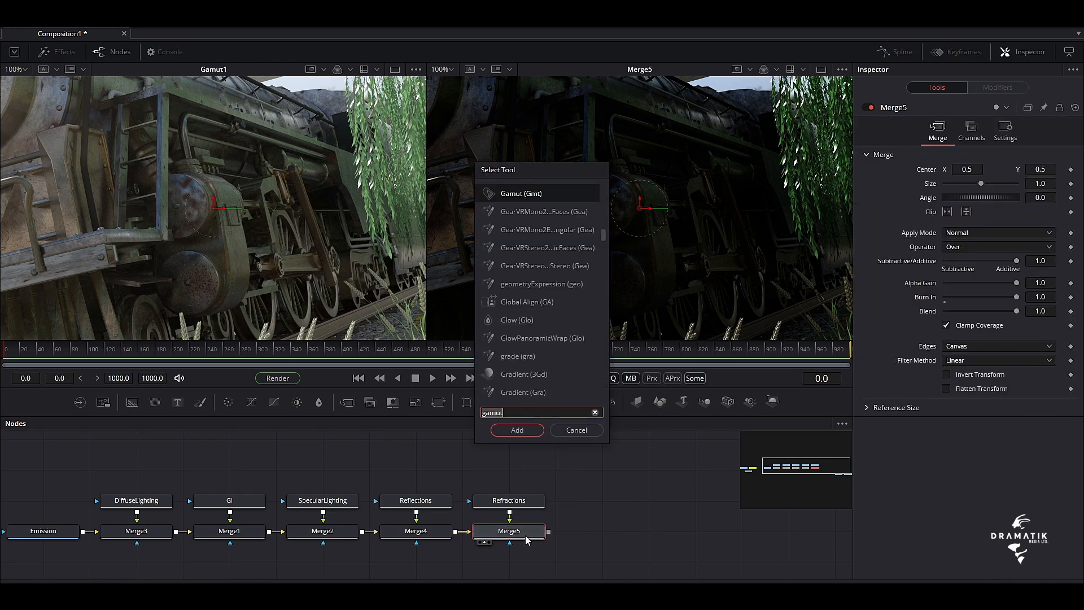
key(Return)
drag(522, 549, 741, 279)
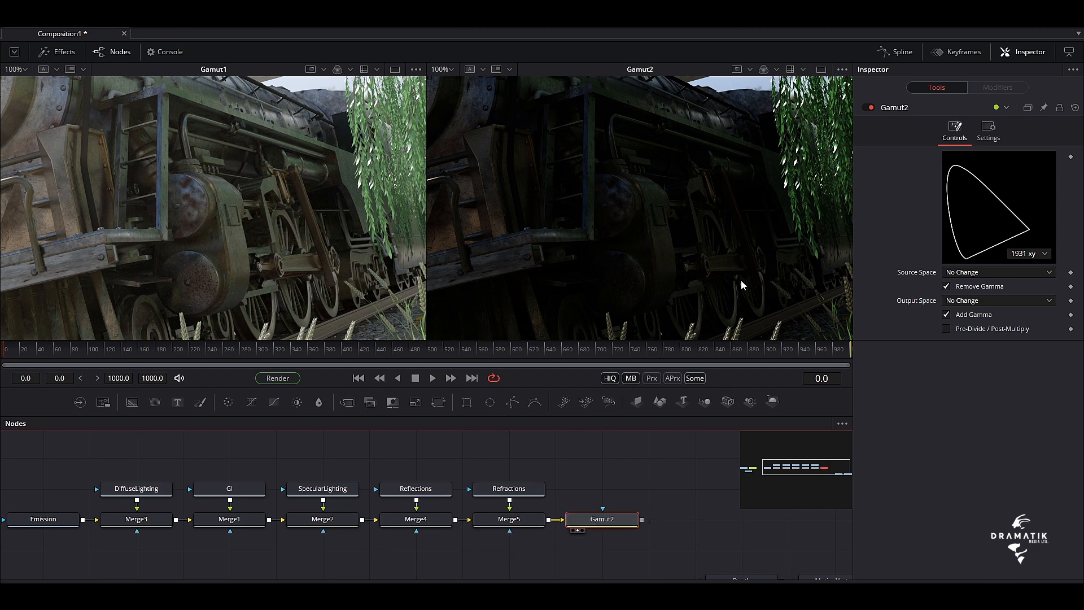
Set the Output Space of Gamut2 to sRGB
click(1042, 300)
drag(1052, 321, 1065, 451)
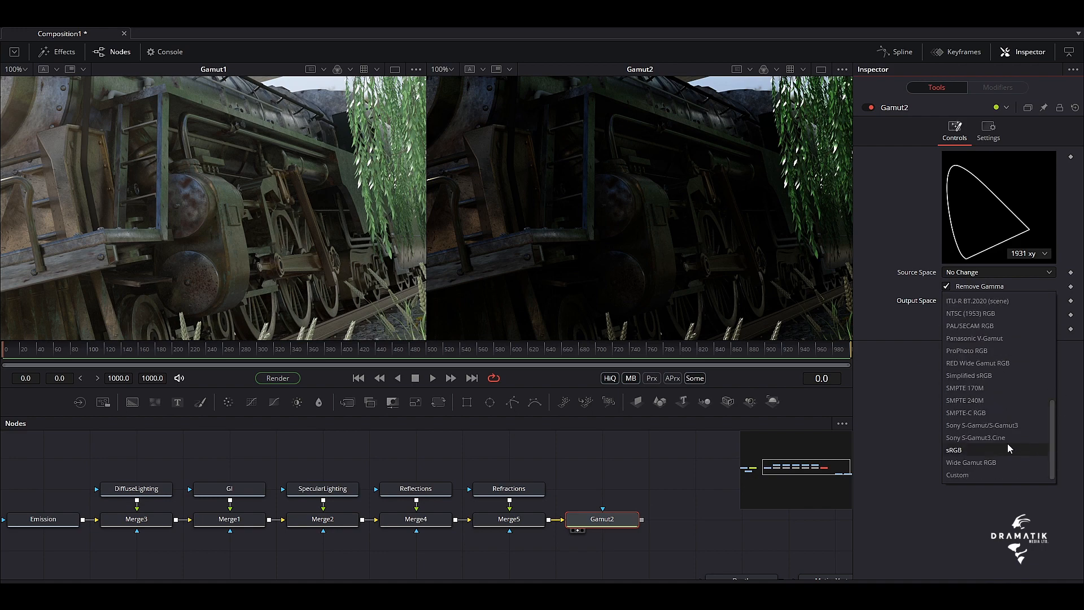
click(982, 450)
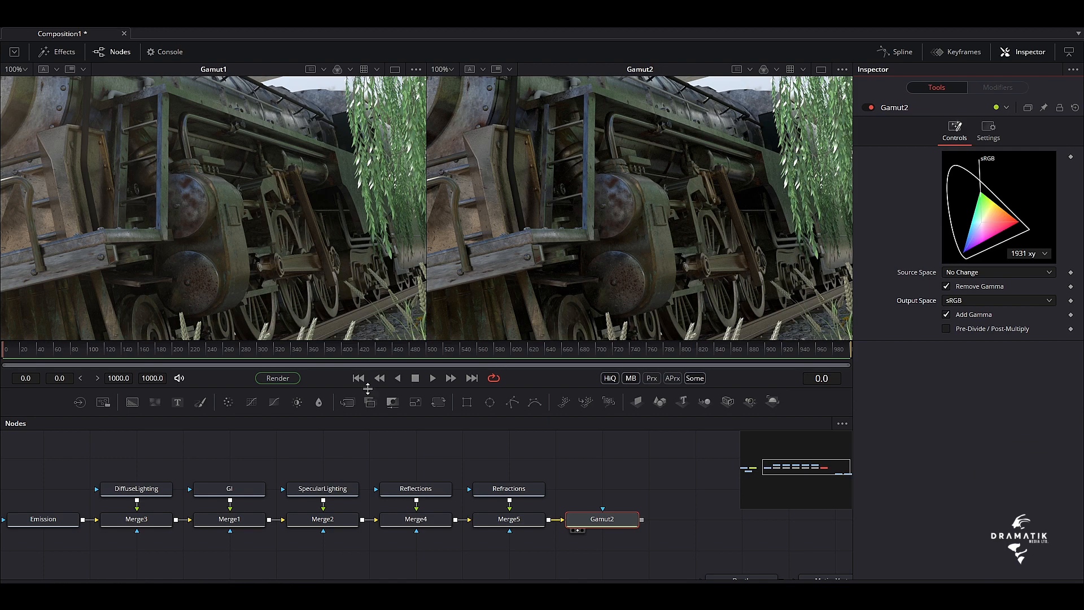
Switch to a single viewer showing Gamut2 and temporarily enlarge it to inspect the rebuilt locomotive image
mouse_move(364, 418)
mouse_down()
mouse_move(338, 569)
mouse_move(350, 422)
mouse_up()
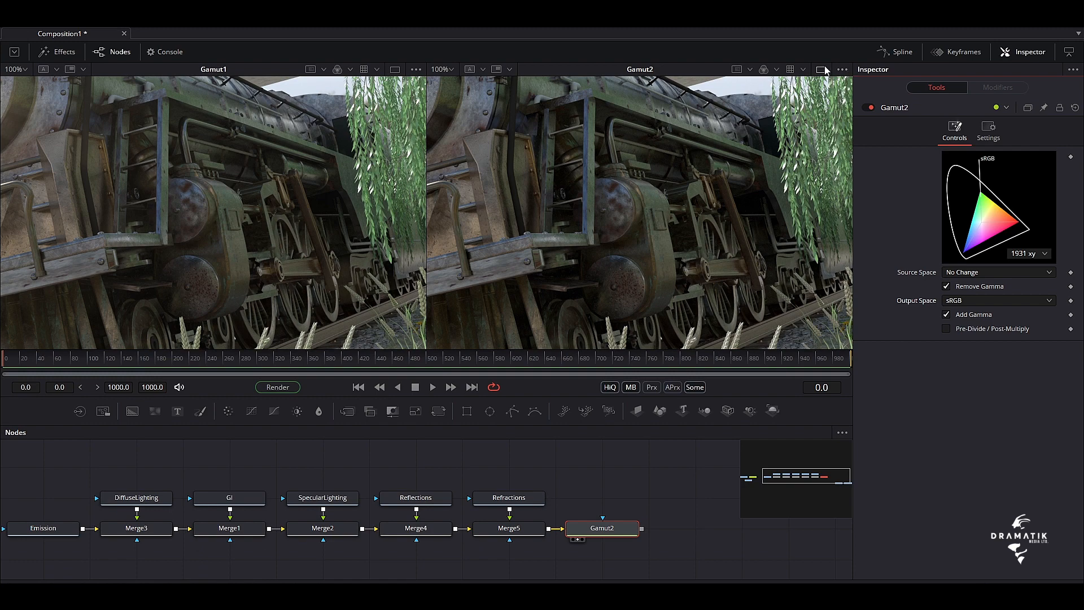
click(822, 68)
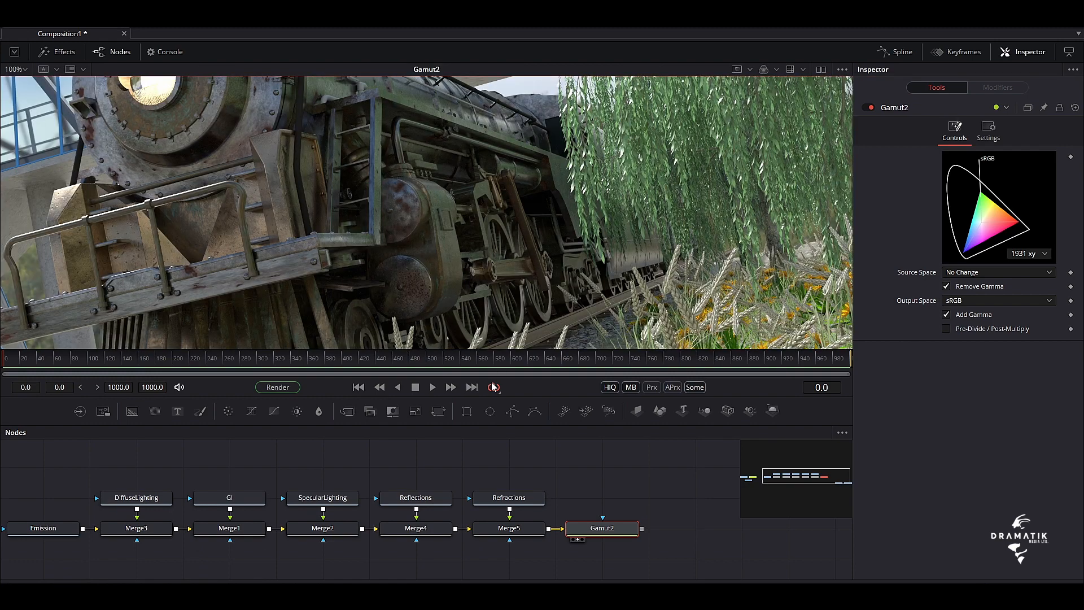
drag(484, 400, 456, 554)
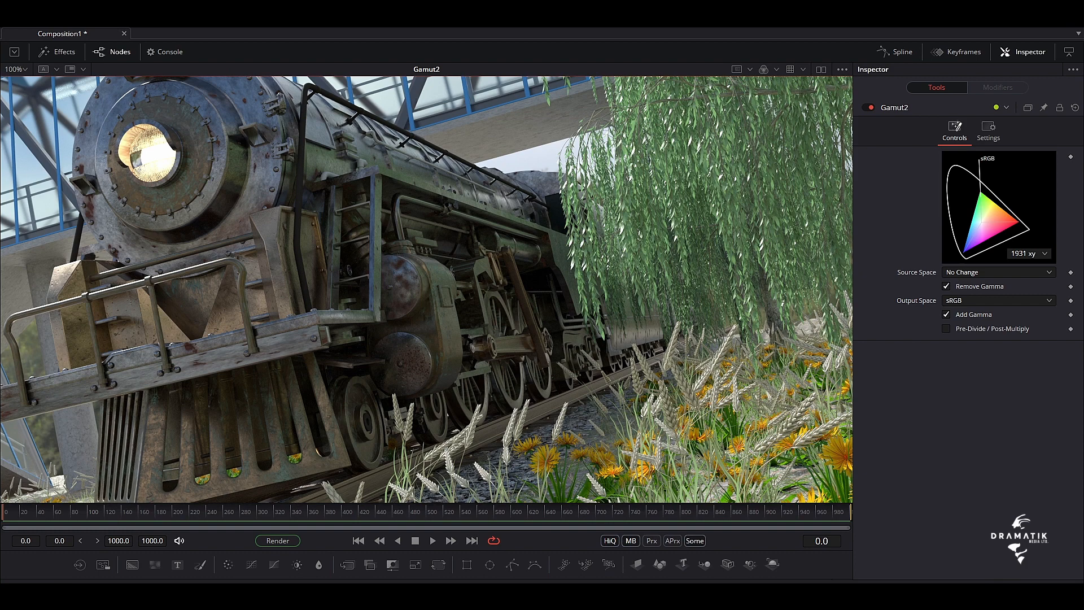
mouse_move(458, 575)
mouse_down()
mouse_move(463, 275)
mouse_move(464, 561)
mouse_up()
drag(478, 548, 480, 438)
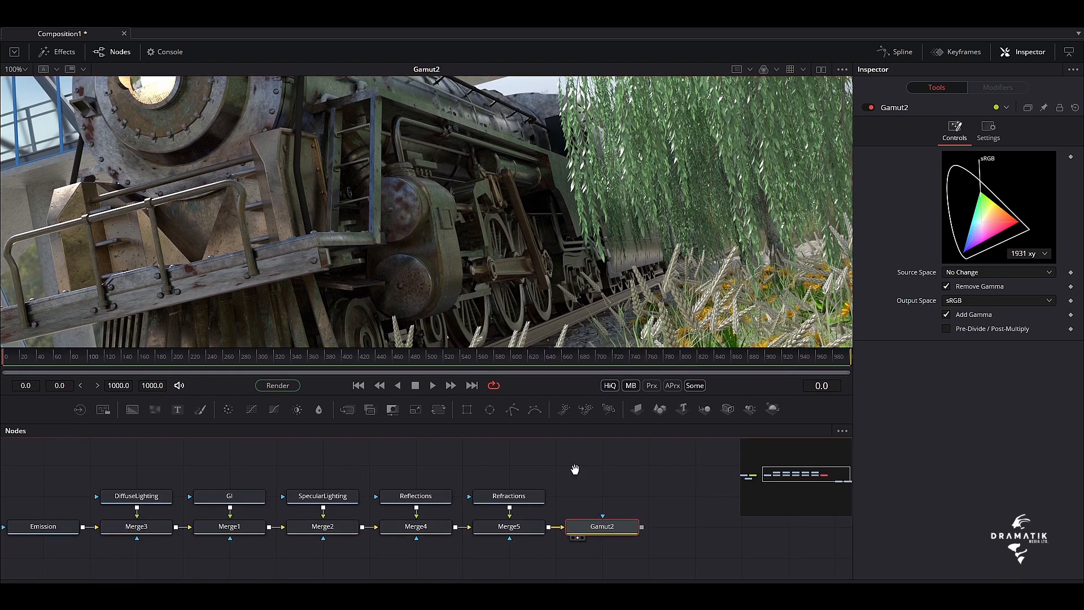
Move the Depth loader up beyond the end of the merge chain, above the row of Gamut2
drag(576, 467, 272, 443)
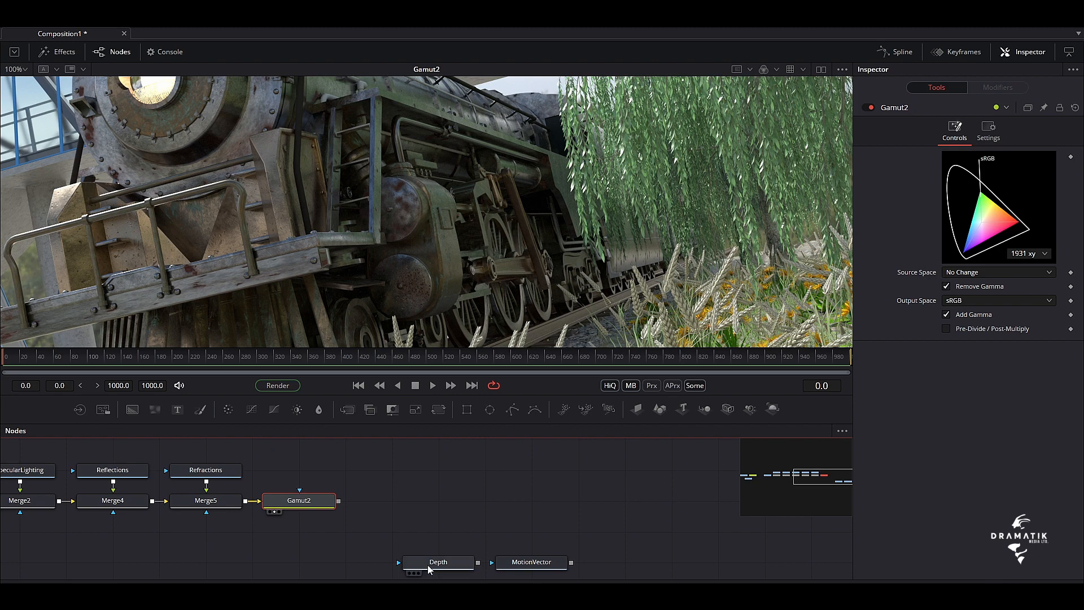
drag(435, 563, 441, 456)
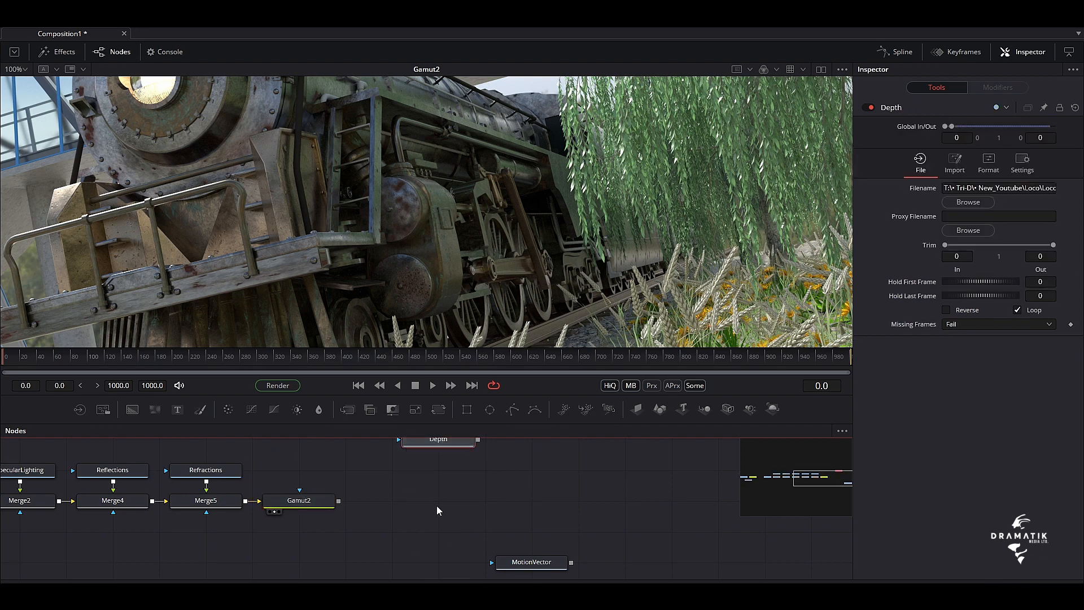
mouse_move(439, 512)
mouse_down()
mouse_move(438, 538)
mouse_move(438, 524)
mouse_up()
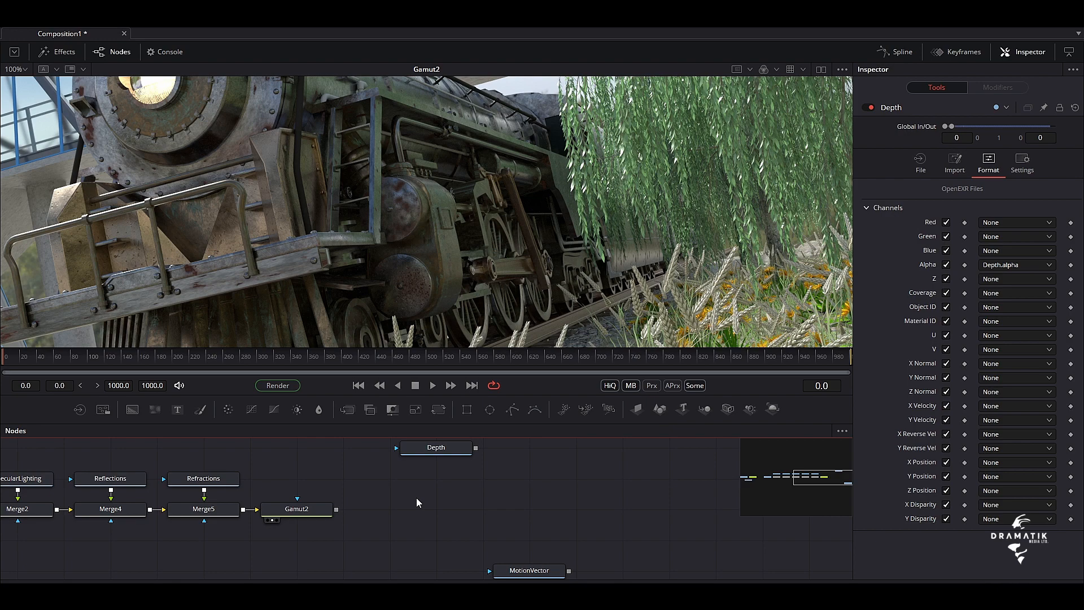
Find the Channel Booleans tool by searching for "chan" and add it below the Depth loader
key(shift+space)
text(gamutch)
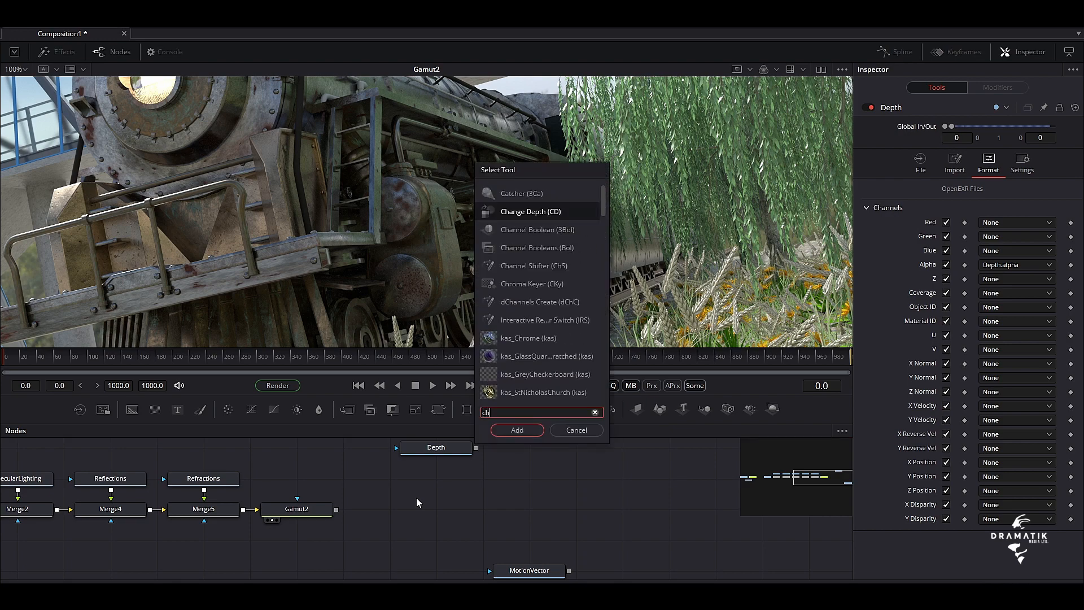
text(ane)
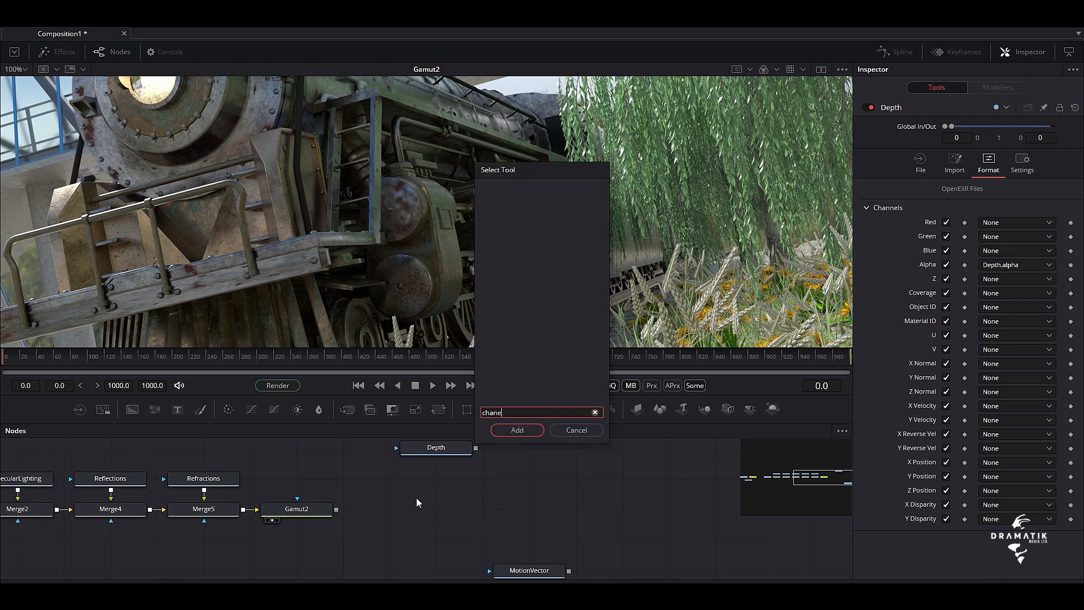
key(BackSpace)
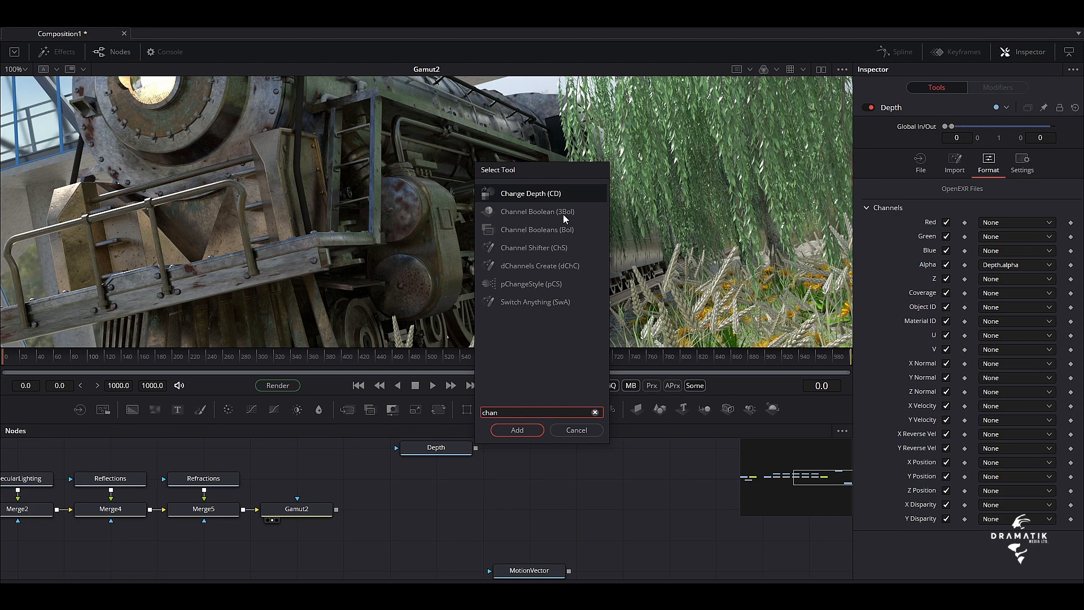
click(525, 228)
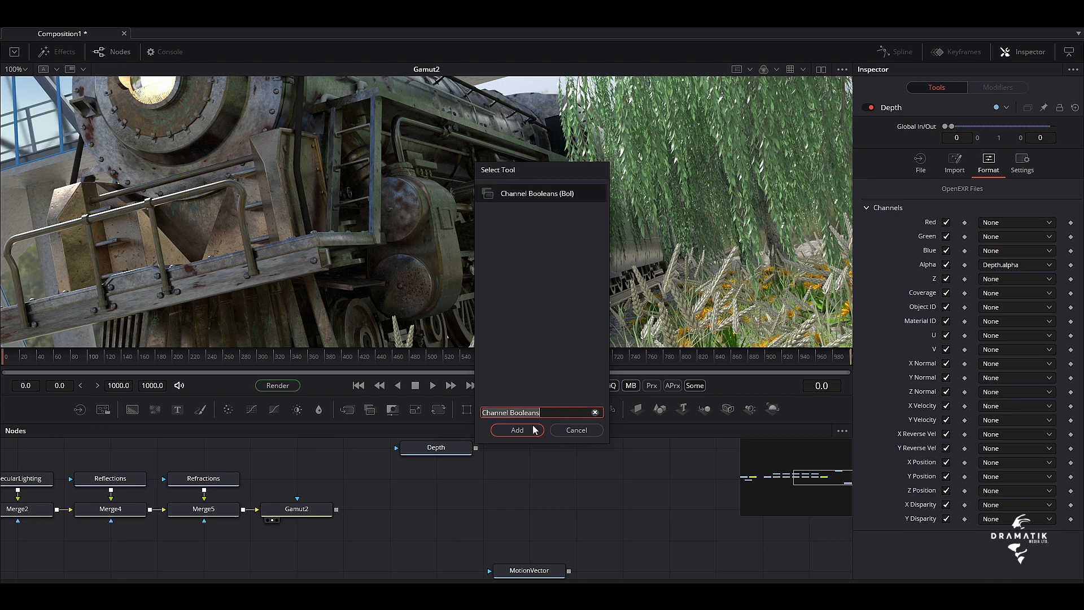
click(517, 430)
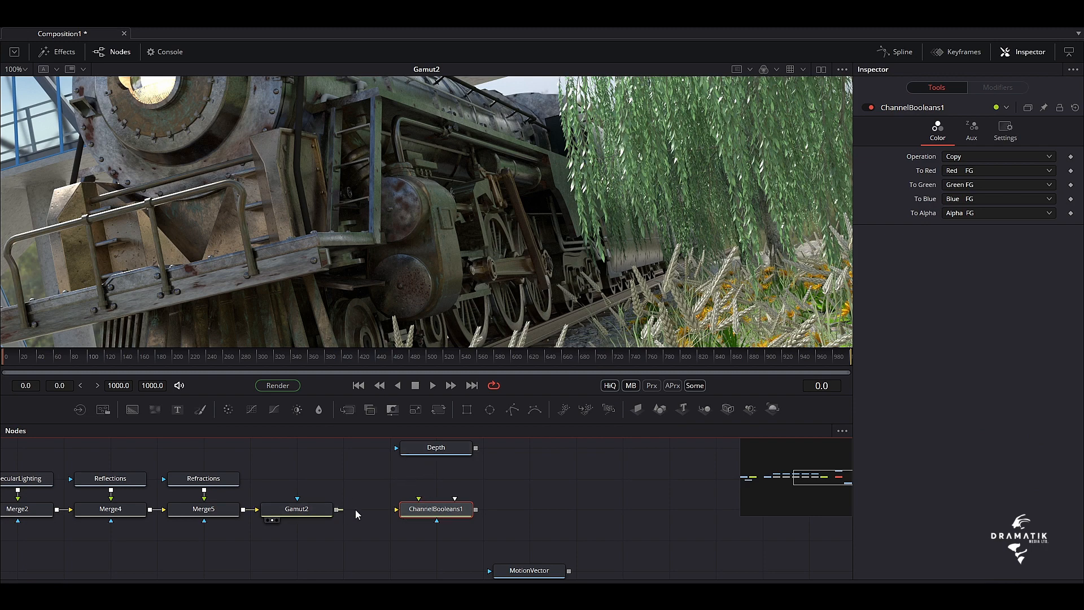
Connect Gamut2 to the background and Depth to the foreground of ChannelBooleans1, and show ChannelBooleans1 in the viewer
drag(339, 510, 415, 510)
drag(476, 447, 425, 510)
drag(437, 514, 562, 231)
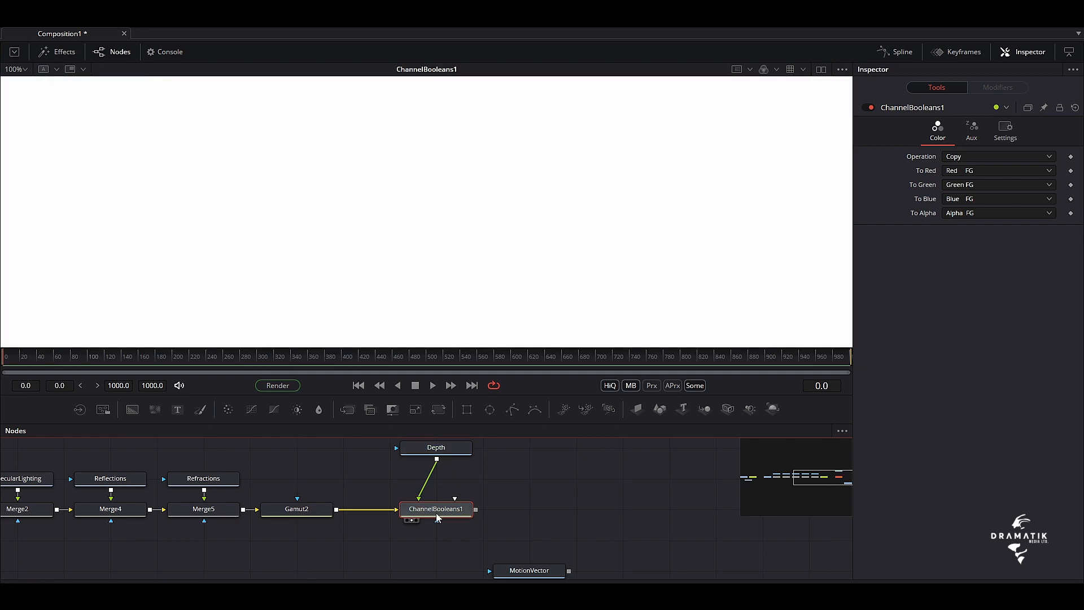
Compare the Gamut2 image with the ChannelBooleans1 output in the viewer
mouse_move(289, 512)
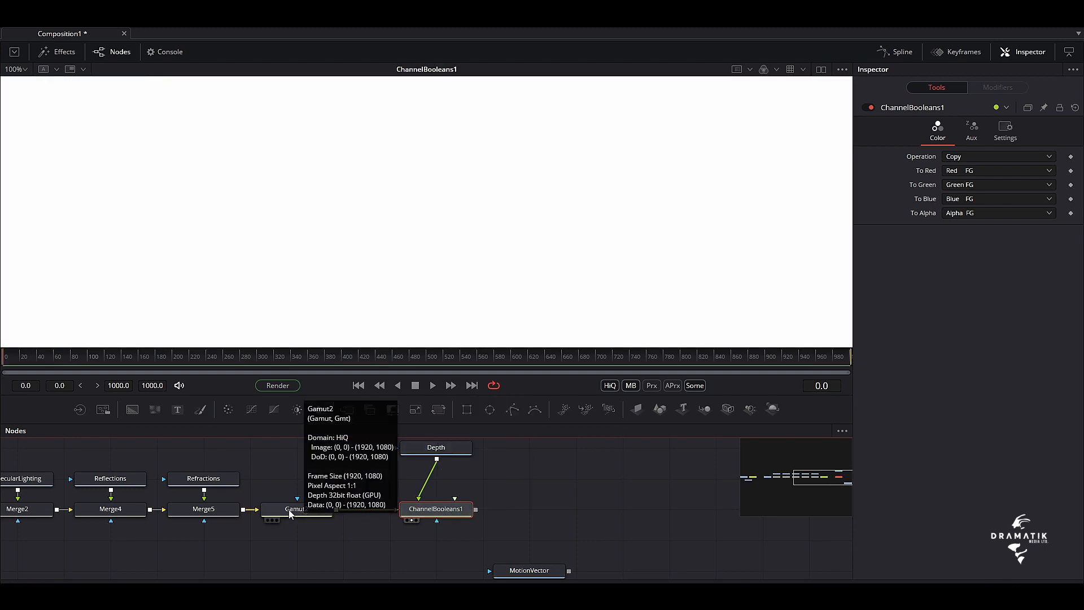
drag(289, 513, 602, 208)
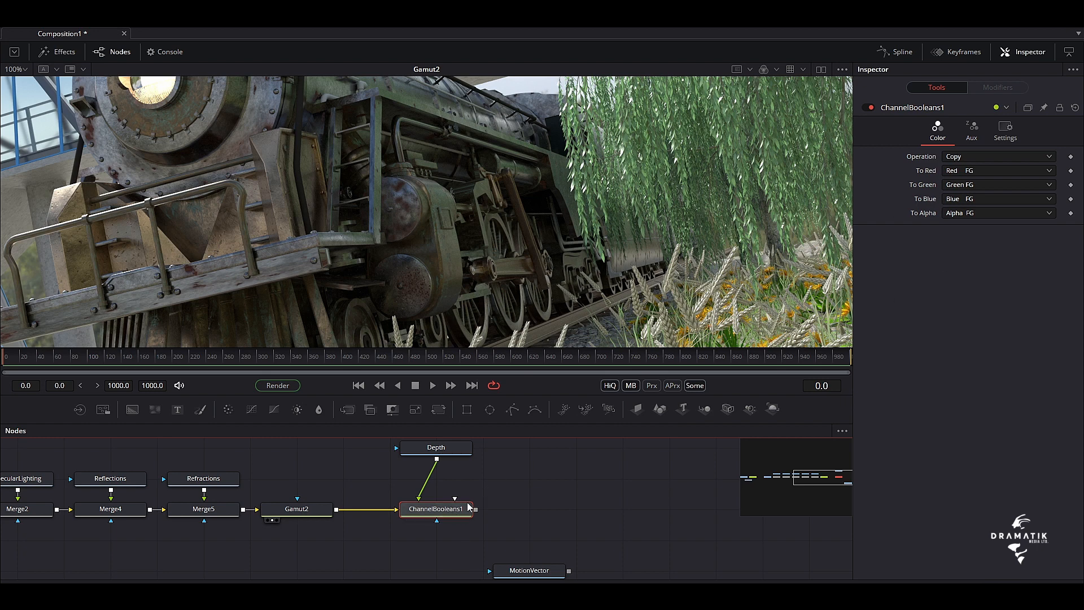
drag(460, 509, 525, 223)
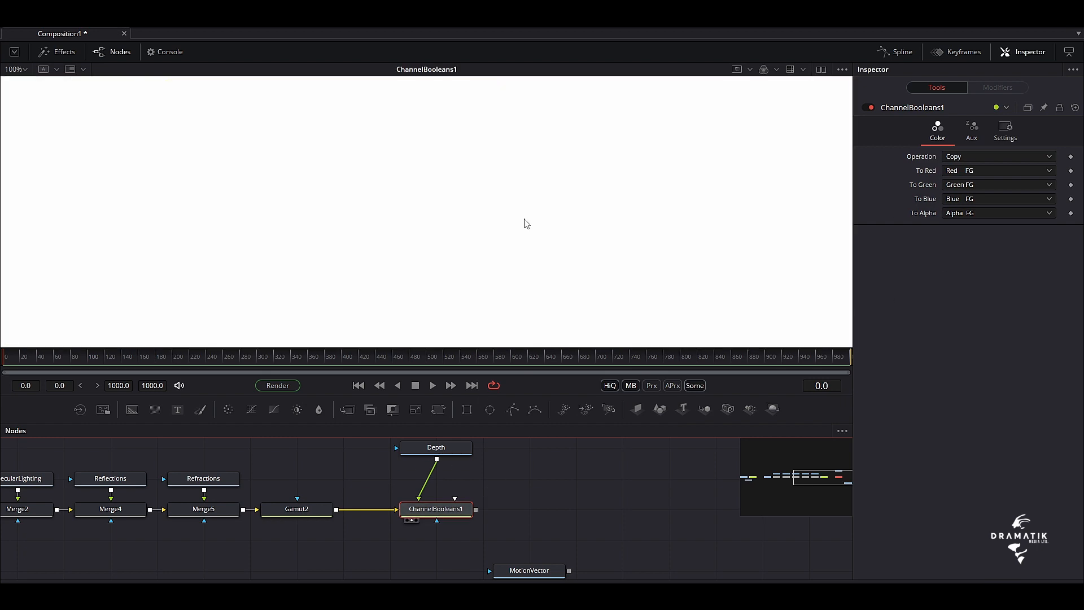
Set To Red, To Green, To Blue and To Alpha of ChannelBooleans1 to Do Nothing
click(981, 155)
click(981, 154)
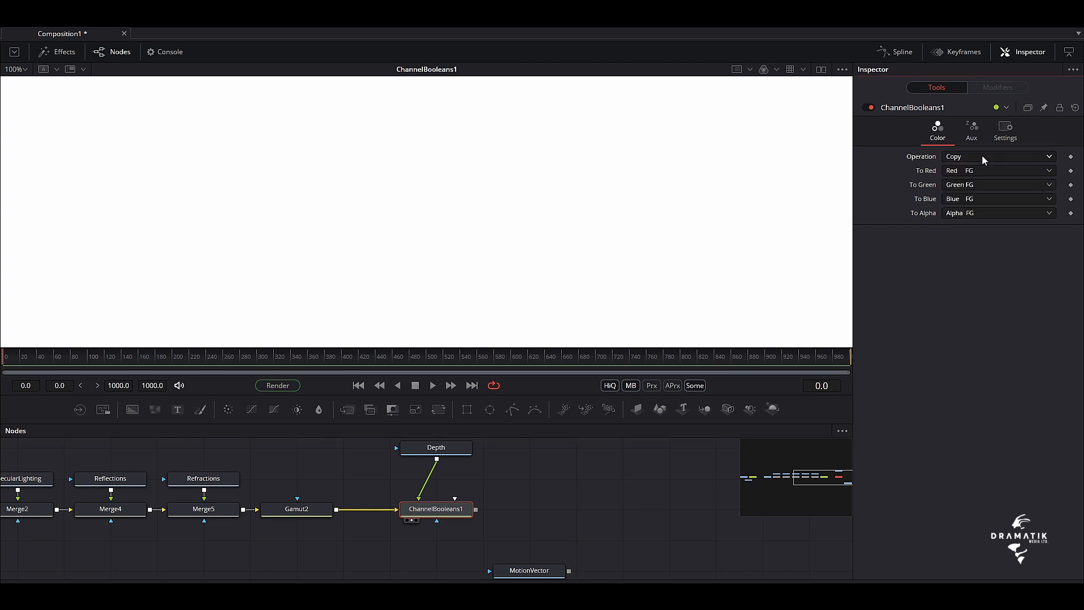
click(1041, 171)
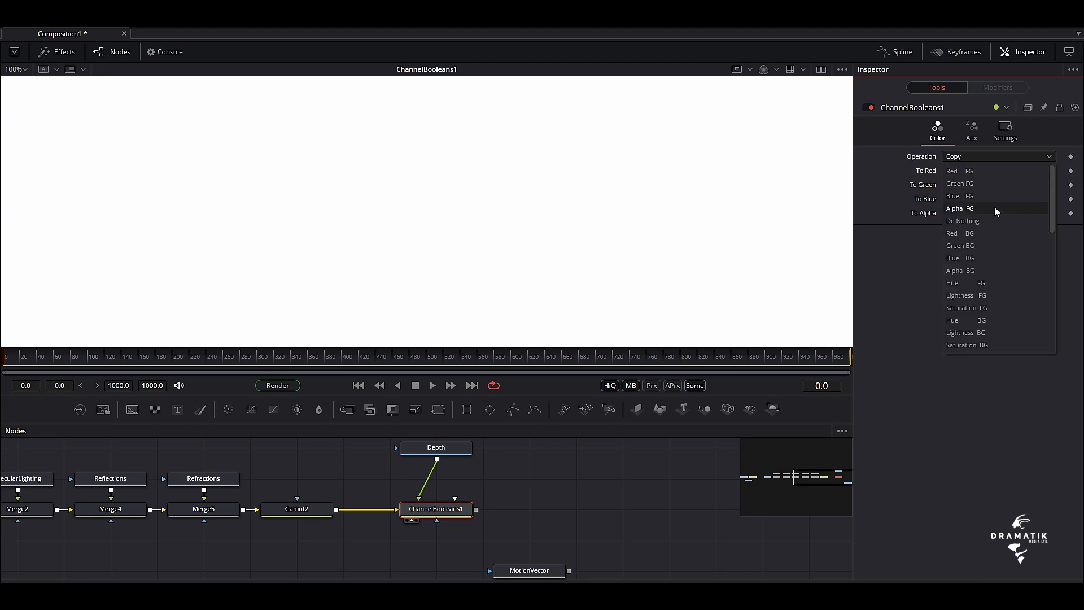
click(971, 223)
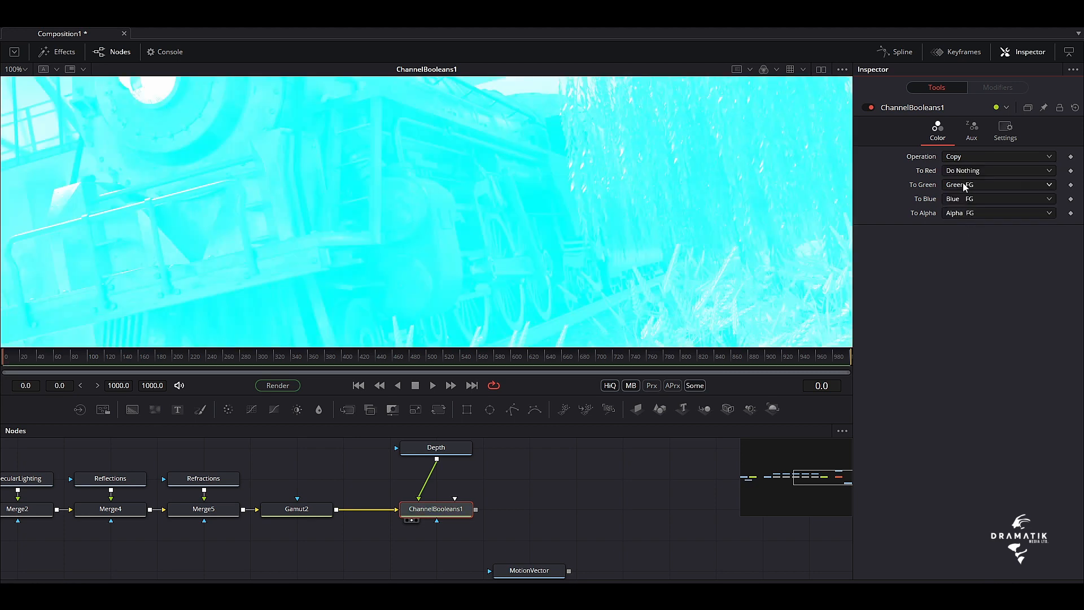
click(961, 186)
click(962, 223)
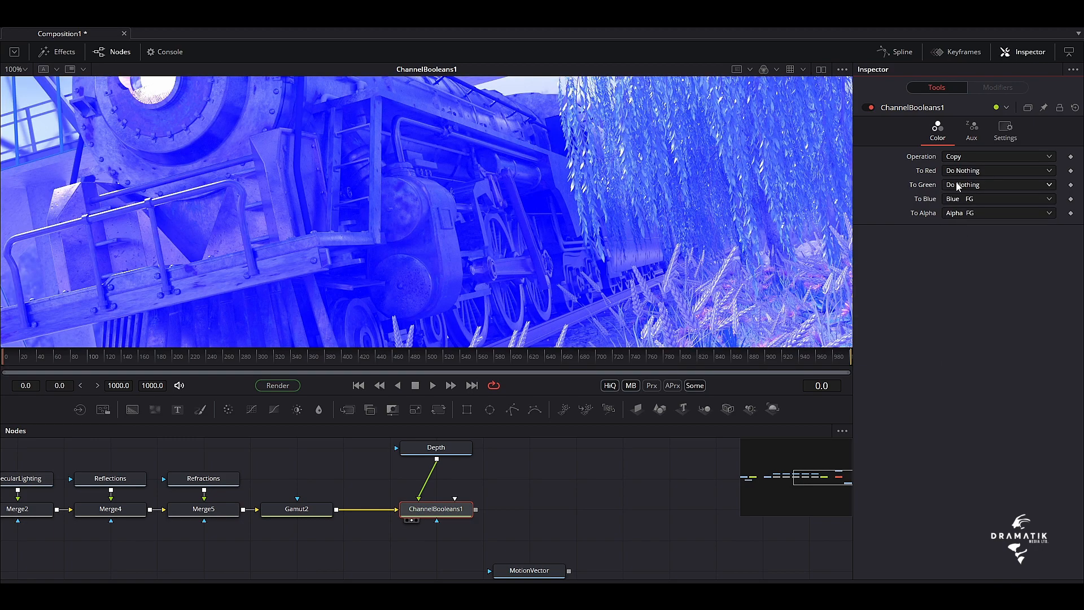
click(960, 198)
click(960, 222)
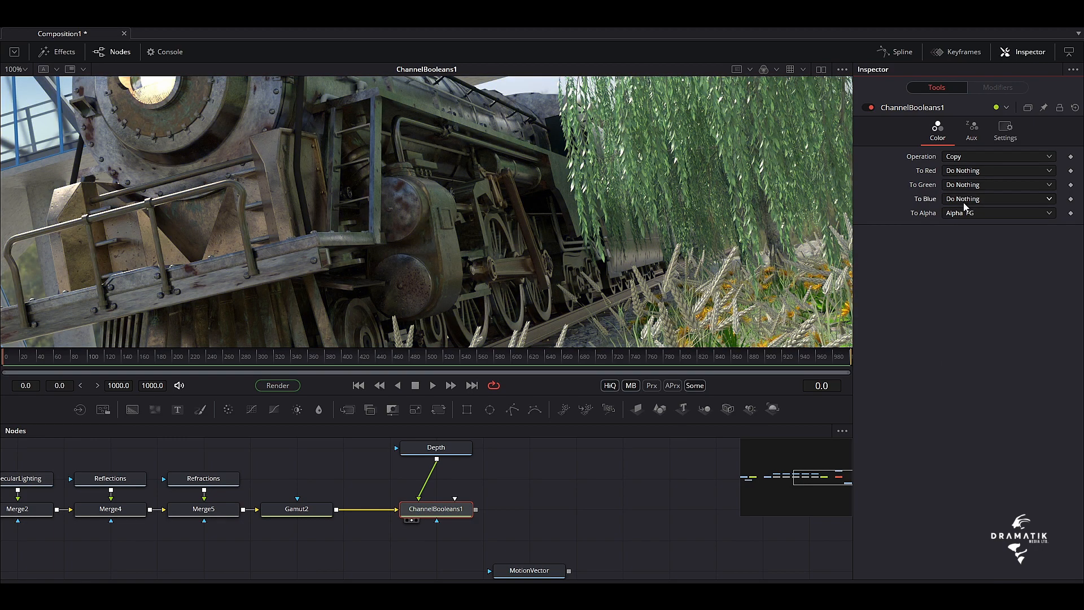
click(964, 213)
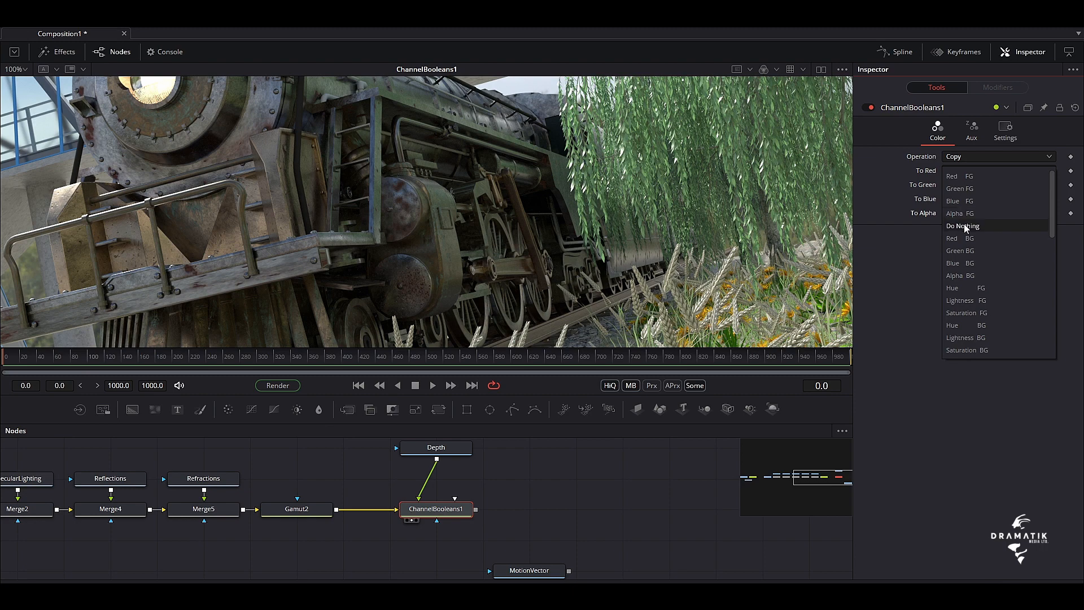
click(965, 226)
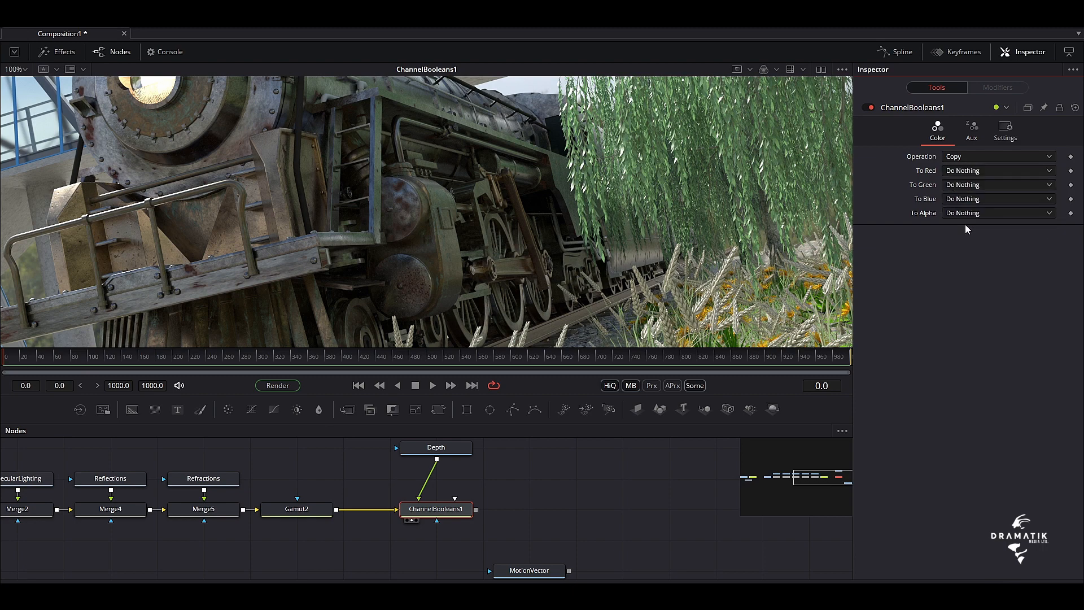
Enable the extra channels of ChannelBooleans1 and set To Z Buffer to Lightness FG
click(973, 133)
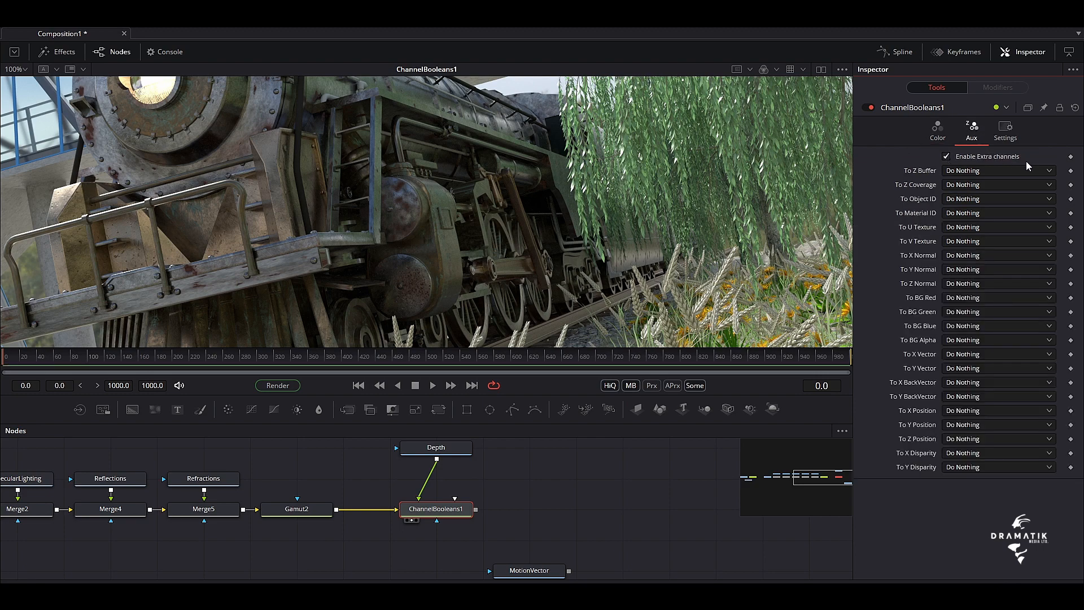
click(1052, 171)
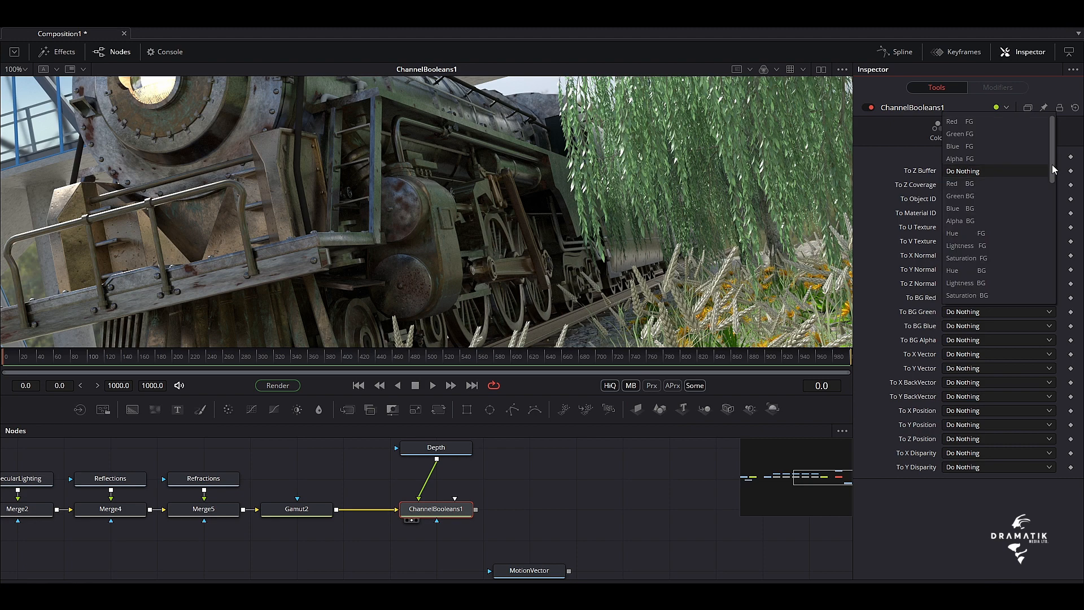
click(963, 246)
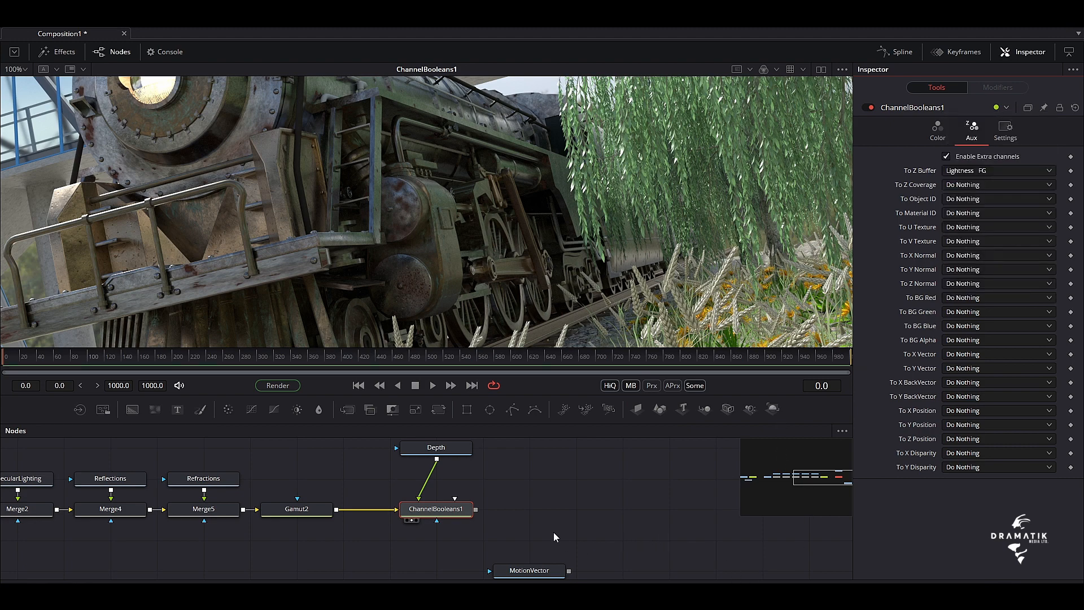
Display the Z channel of ChannelBooleans1 in the viewer to examine the depth pass
drag(518, 478, 519, 506)
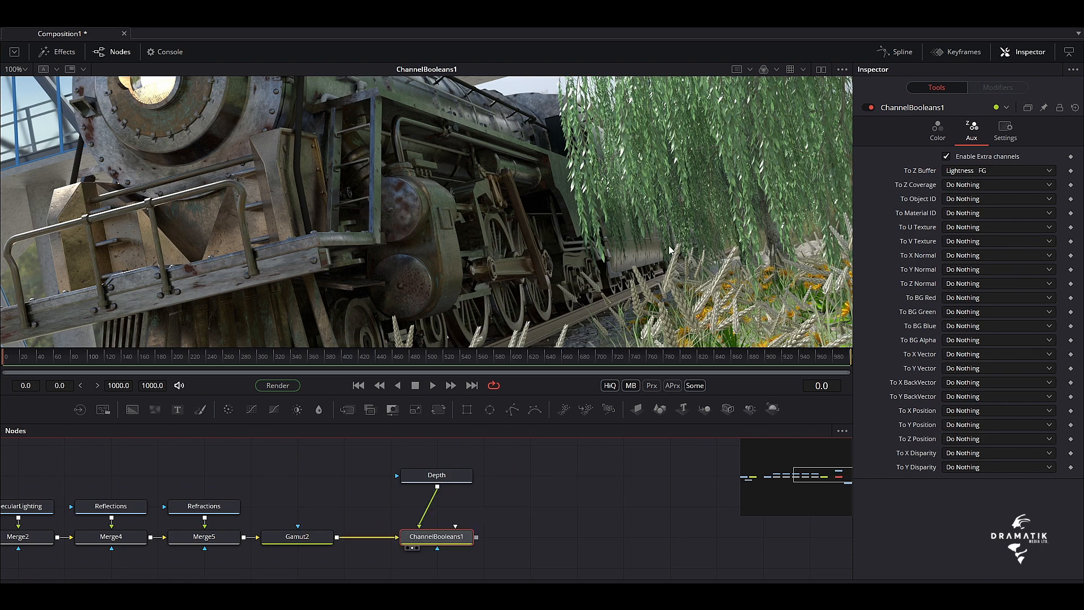
click(803, 68)
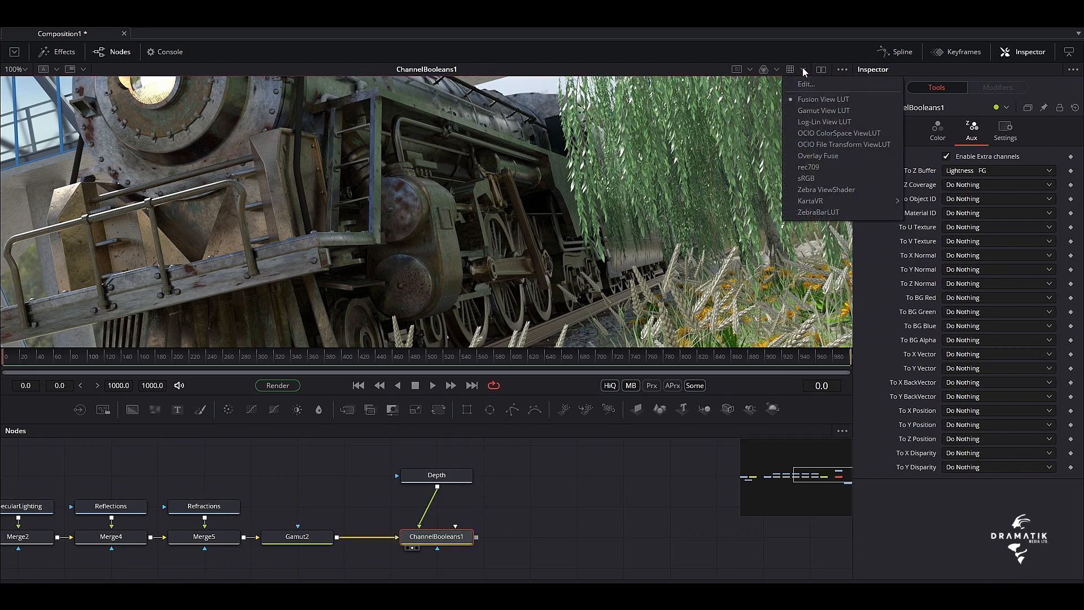
click(778, 69)
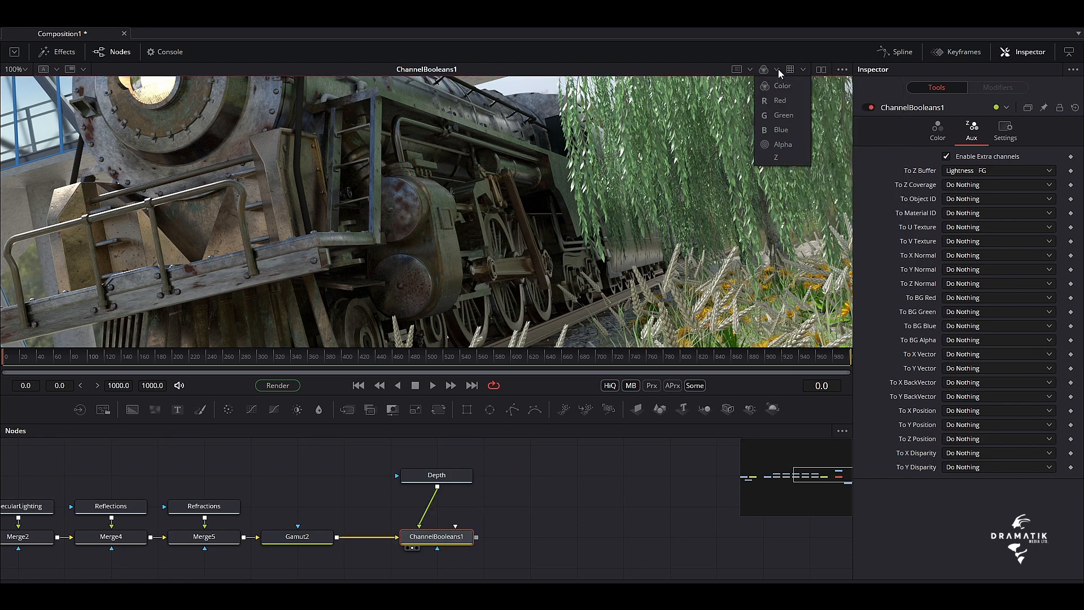
click(775, 156)
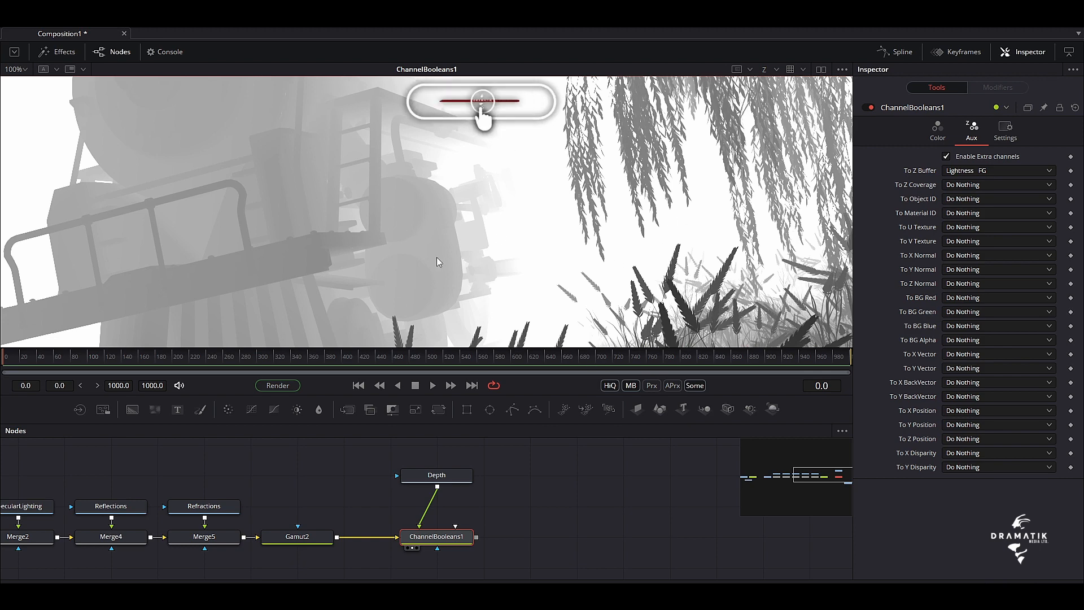
drag(480, 248, 461, 193)
Enlarge the node graph area and move the Depth loader farther above ChannelBooleans1
drag(439, 395, 439, 287)
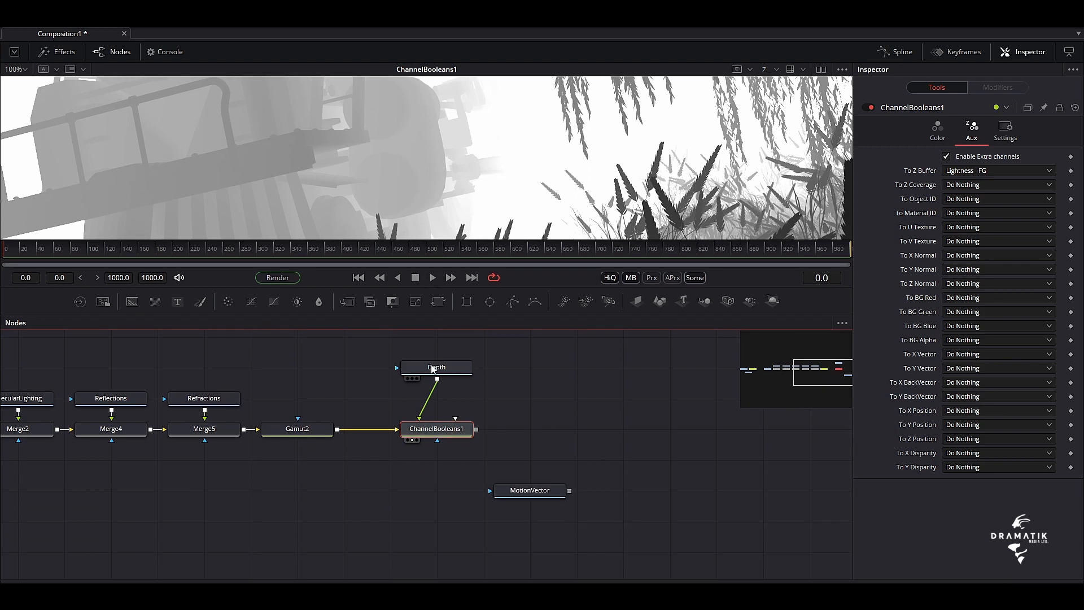
drag(587, 450, 581, 511)
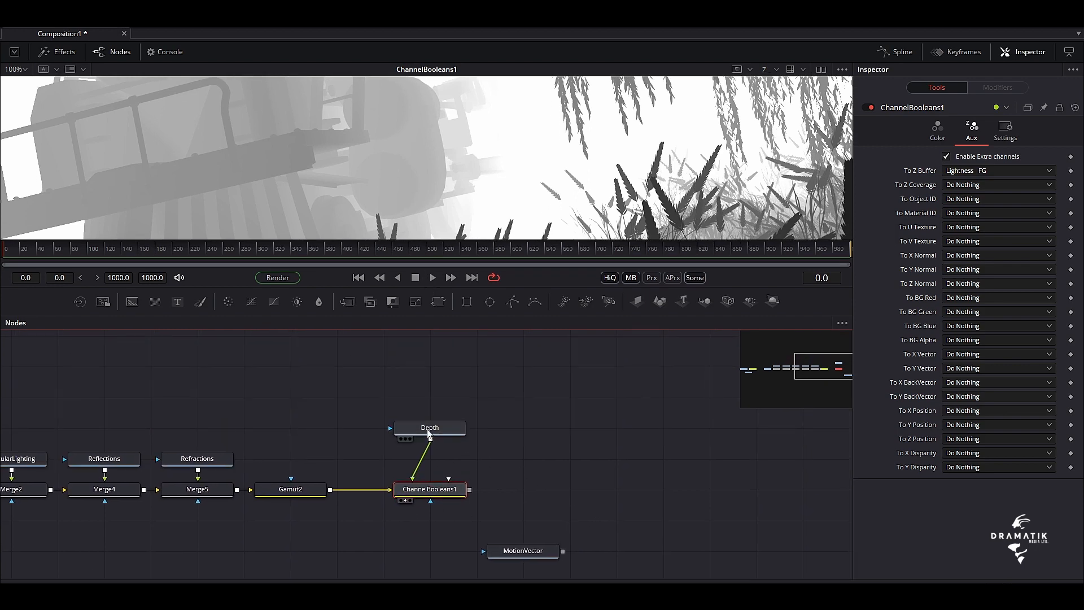
drag(430, 435, 426, 344)
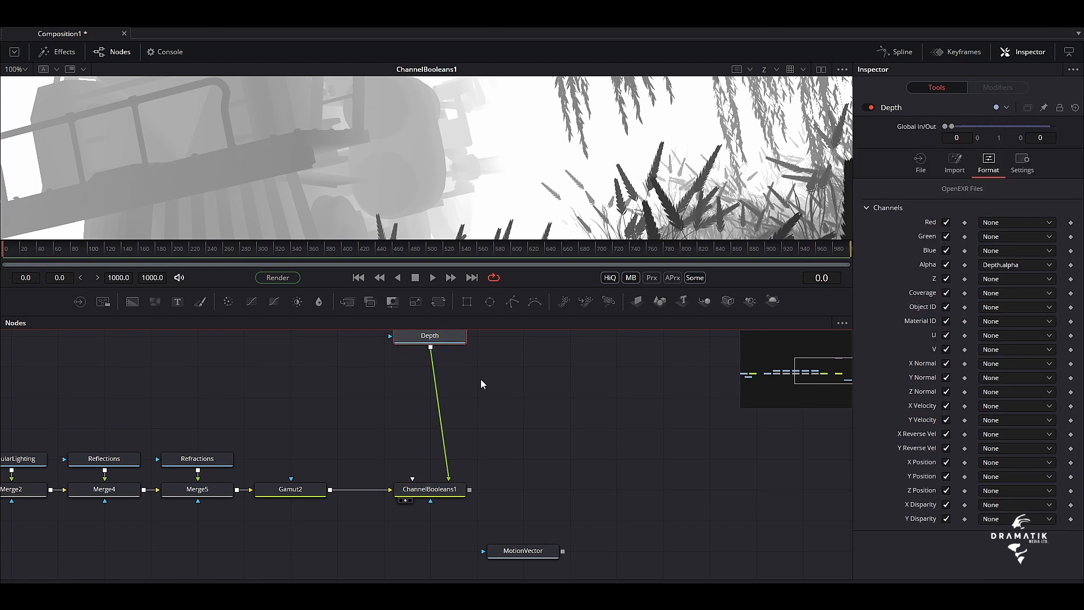
Move the Depth and ChannelBooleans1 nodes farther from Gamut2 to leave room for another node in the flow
drag(495, 345, 507, 490)
click(507, 490)
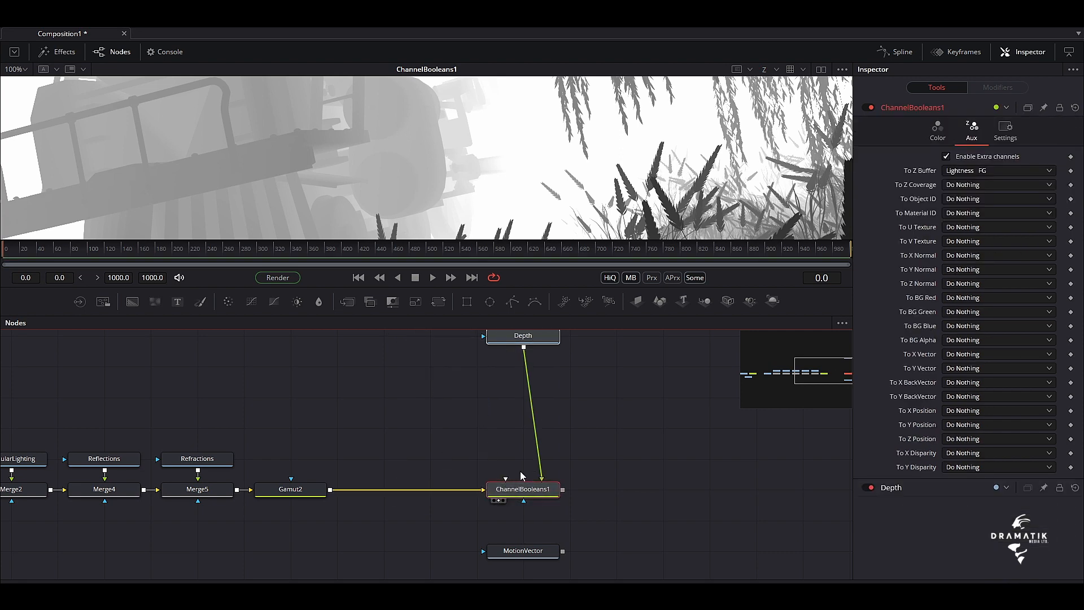
Insert a Change Depth node between Depth and ChannelBooleans1 and set its Depth to float32
click(510, 334)
scroll(510, 334, up, 1)
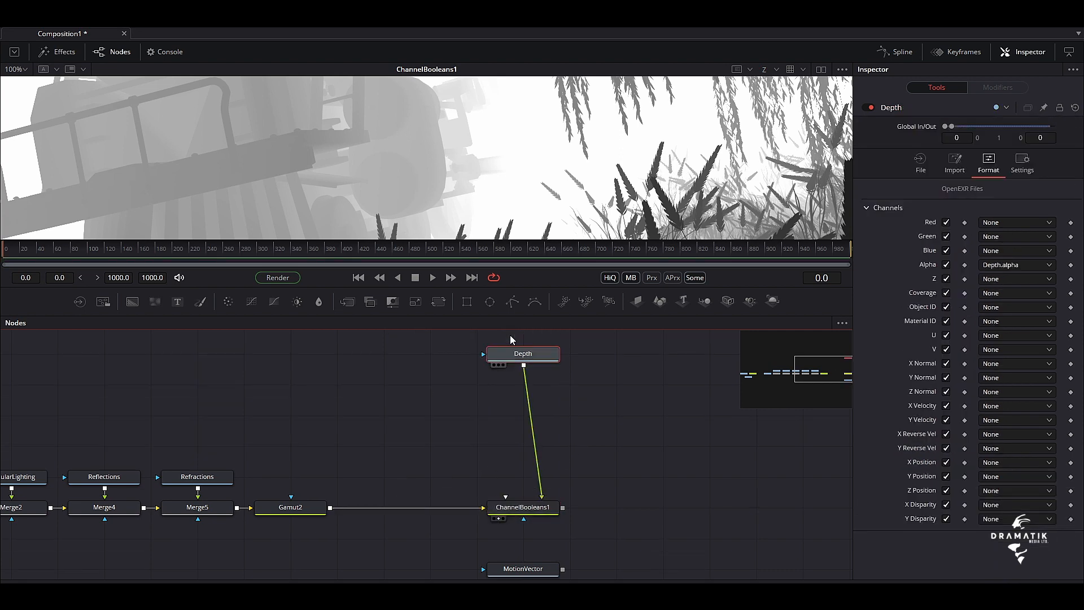
key(shift+space)
text(c)
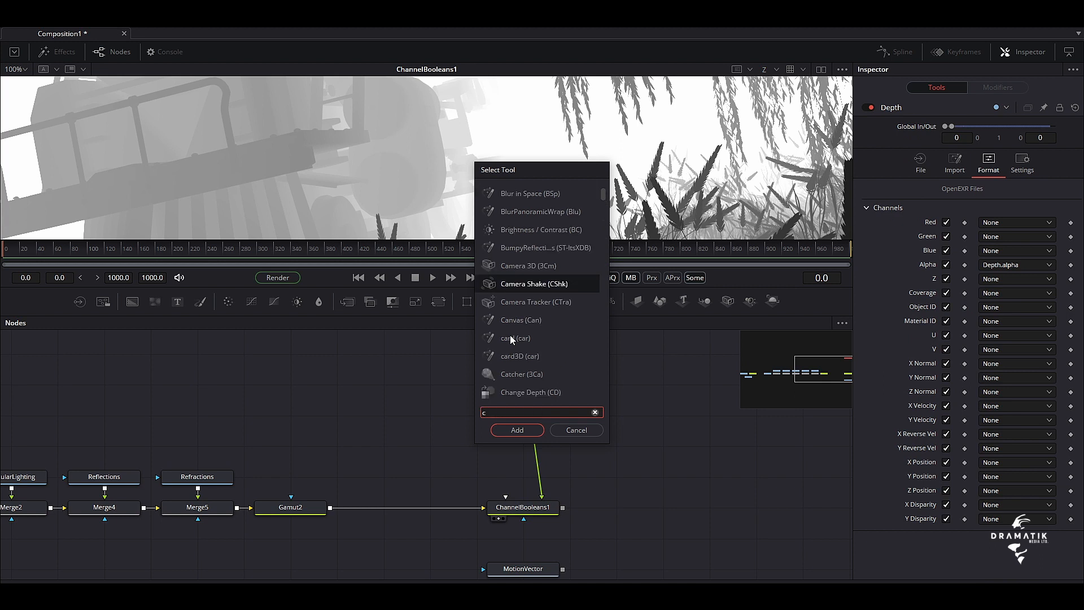
text(hange)
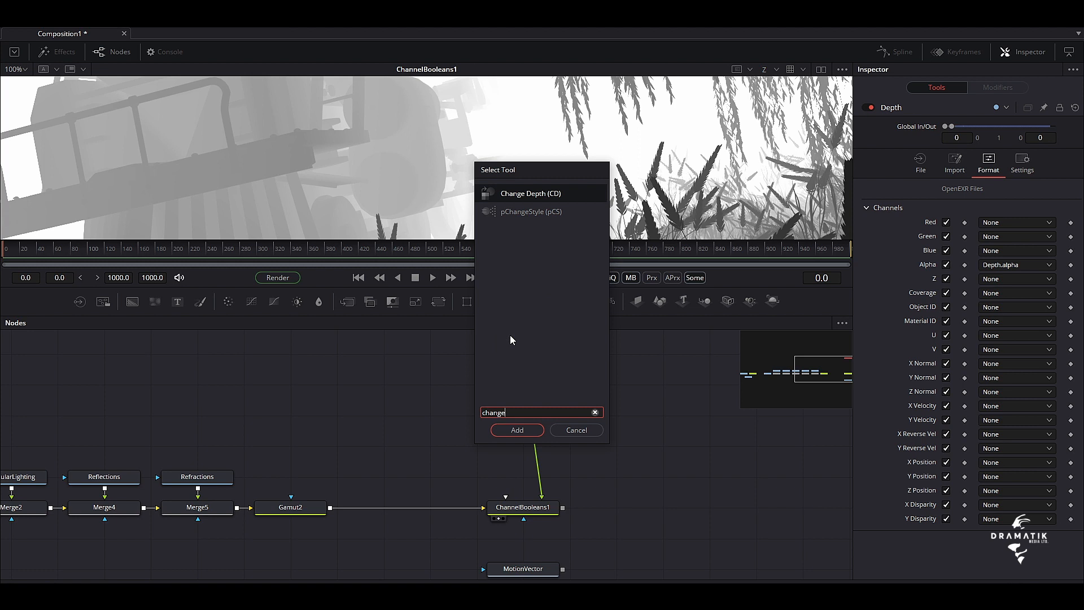
click(522, 430)
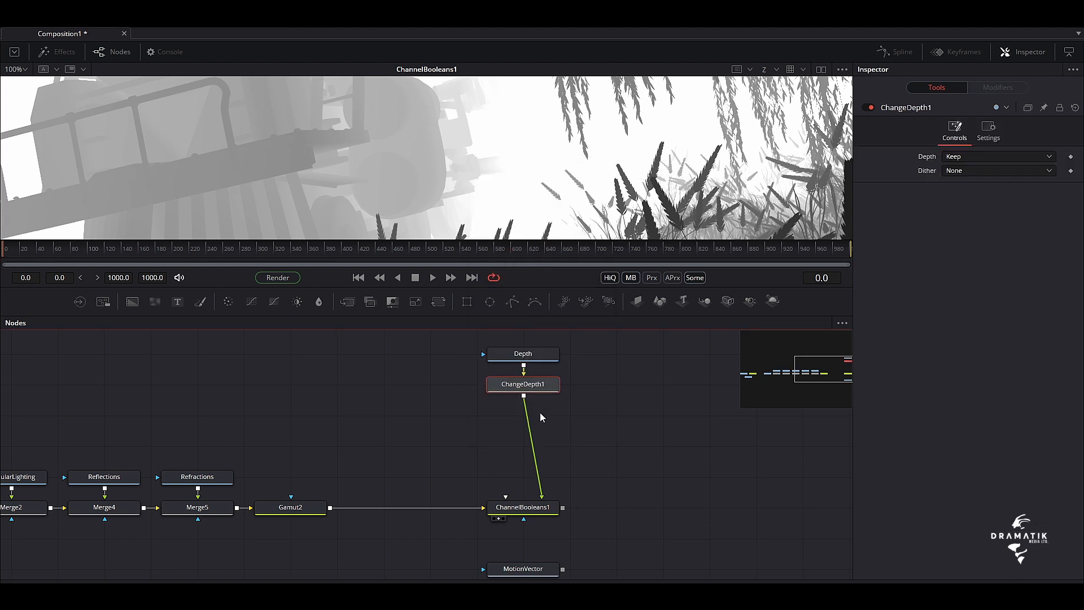
click(983, 157)
click(973, 205)
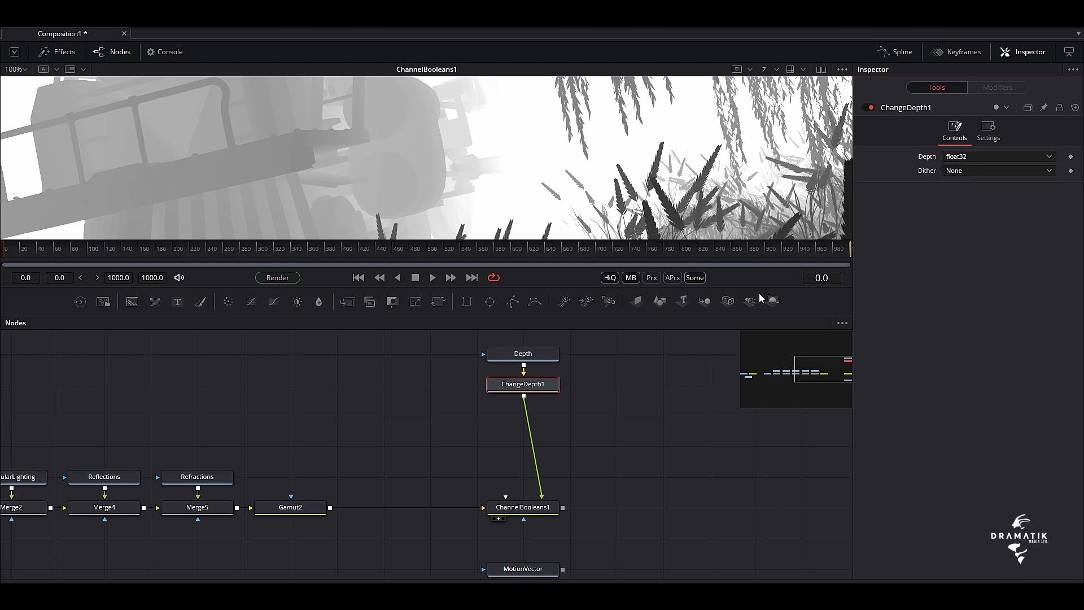
Insert a Change Depth node between Gamut2 and ChannelBooleans1 and set its Depth to float32
click(306, 504)
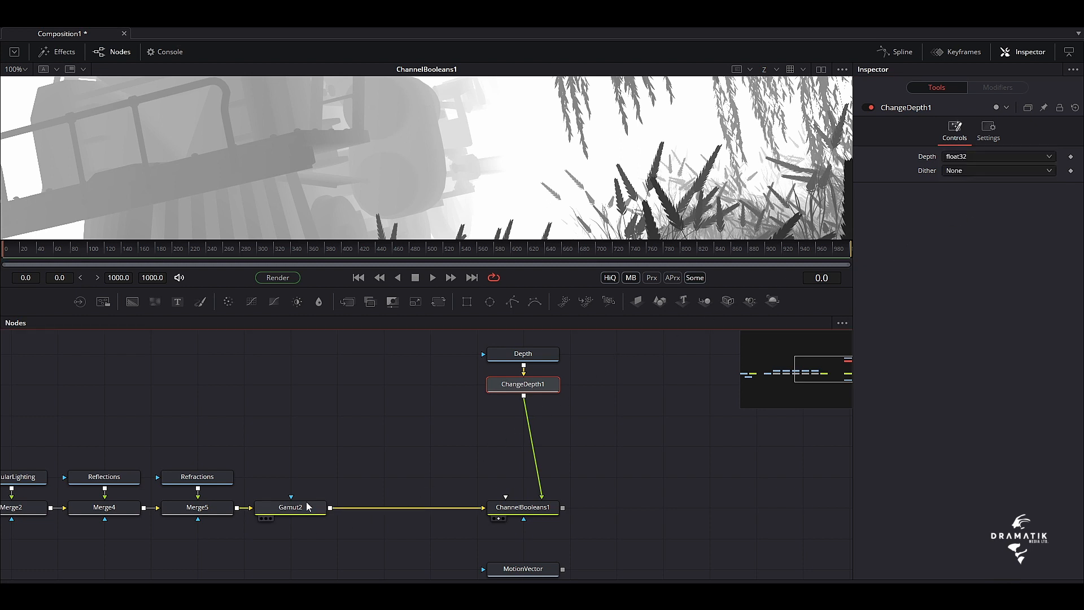
key(shift+space)
text(change)
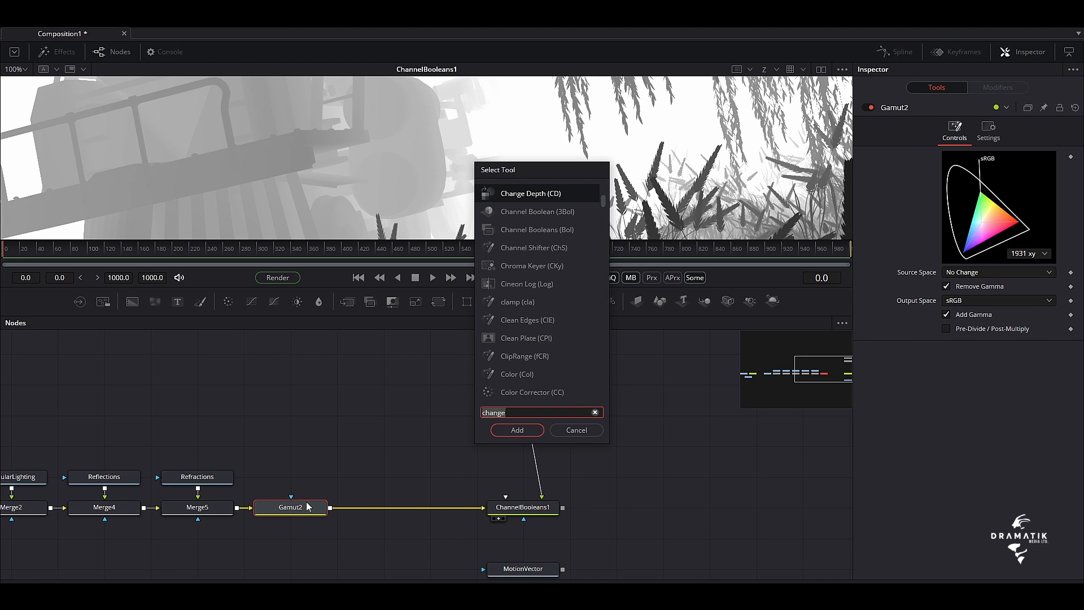
key(Return)
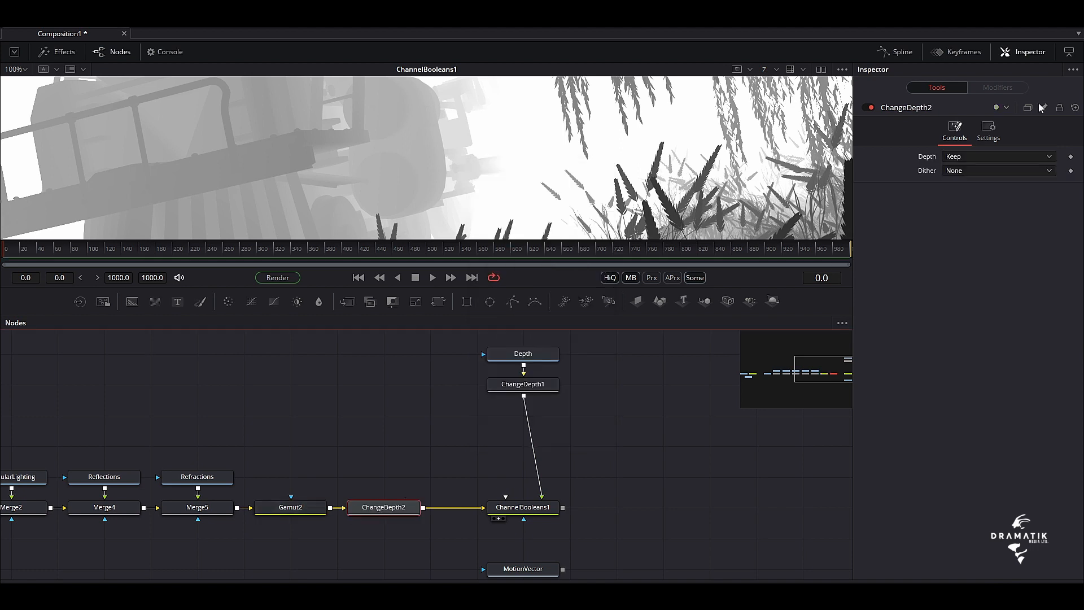
click(986, 156)
click(968, 207)
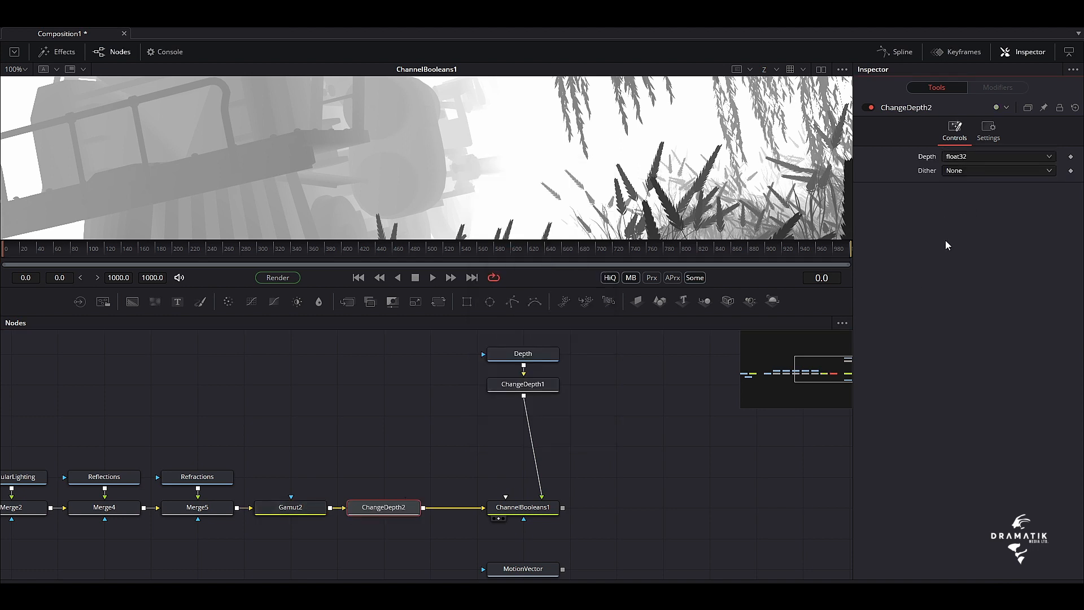
Switch the viewer back to the colour channels and enlarge it to examine the ChannelBooleans1 image
click(776, 69)
click(776, 83)
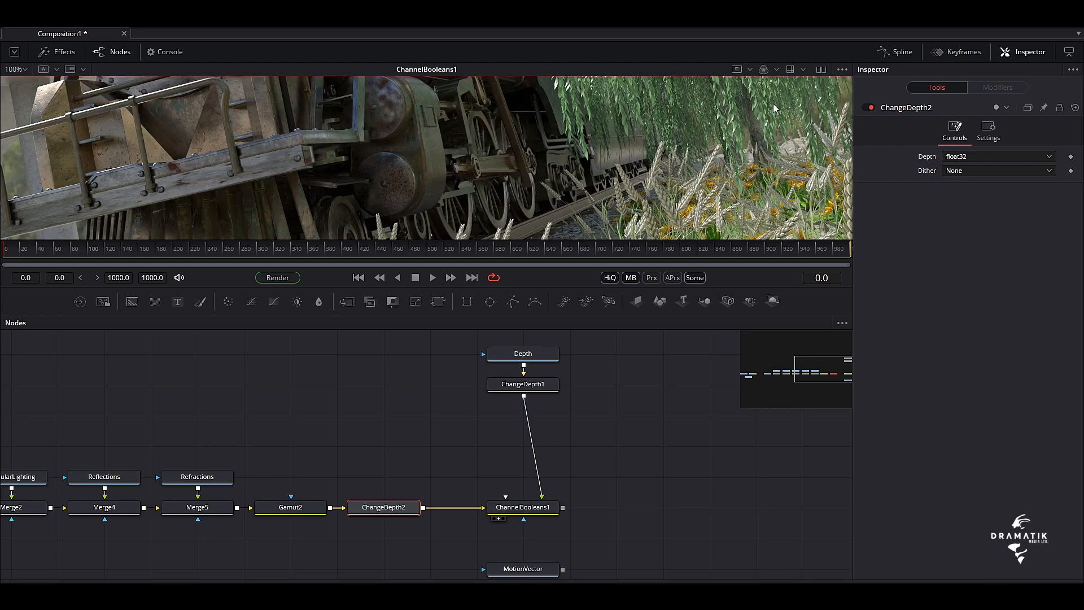
drag(519, 285, 519, 313)
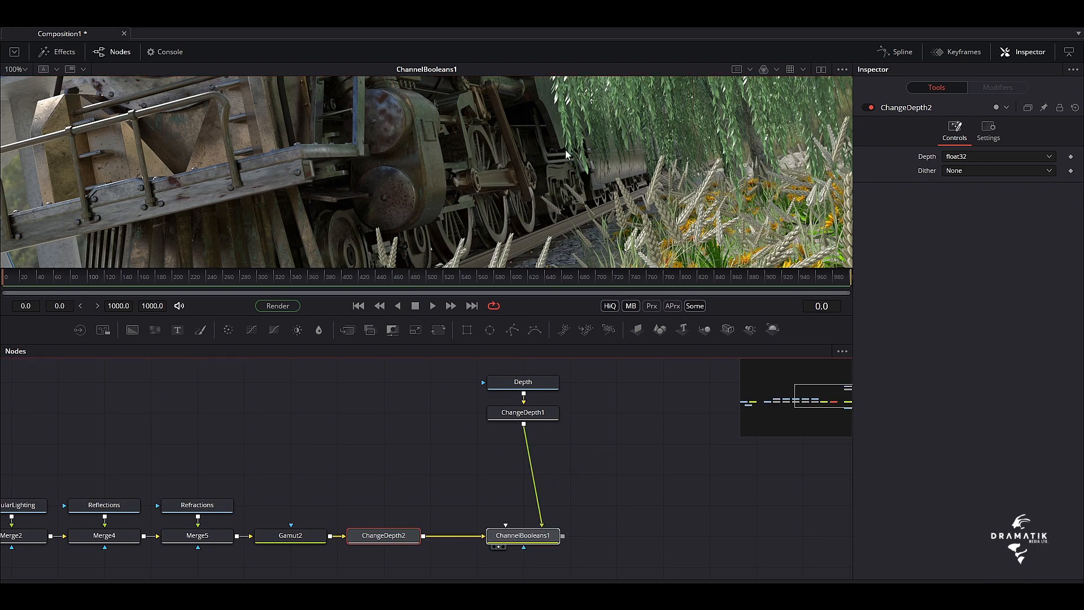
drag(473, 312, 473, 547)
drag(345, 579, 300, 308)
Add a Depth Blur node after ChannelBooleans1
click(506, 534)
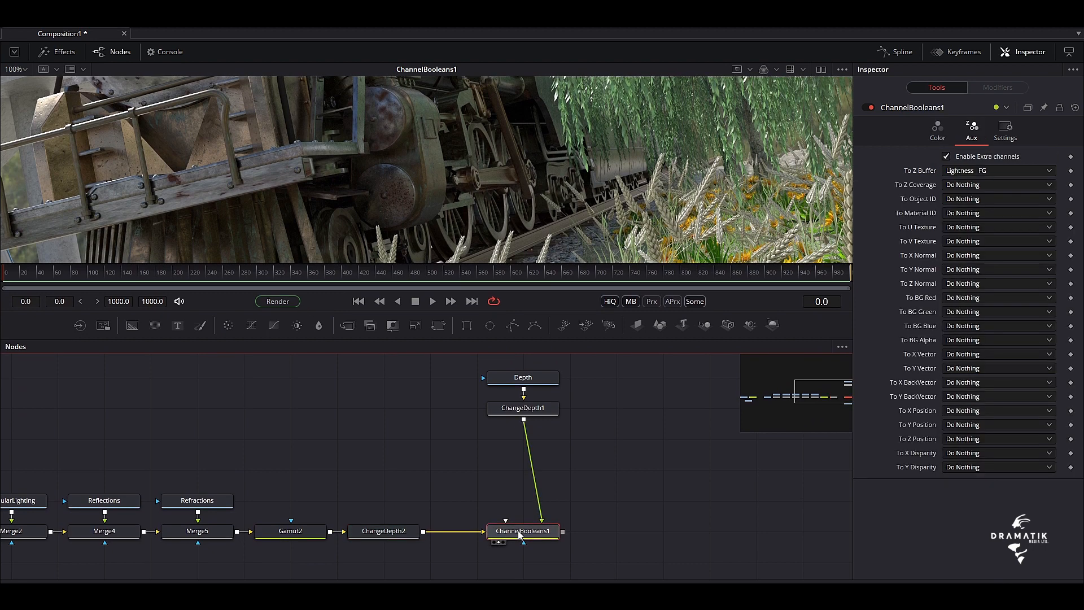
key(shift+space)
text(change)
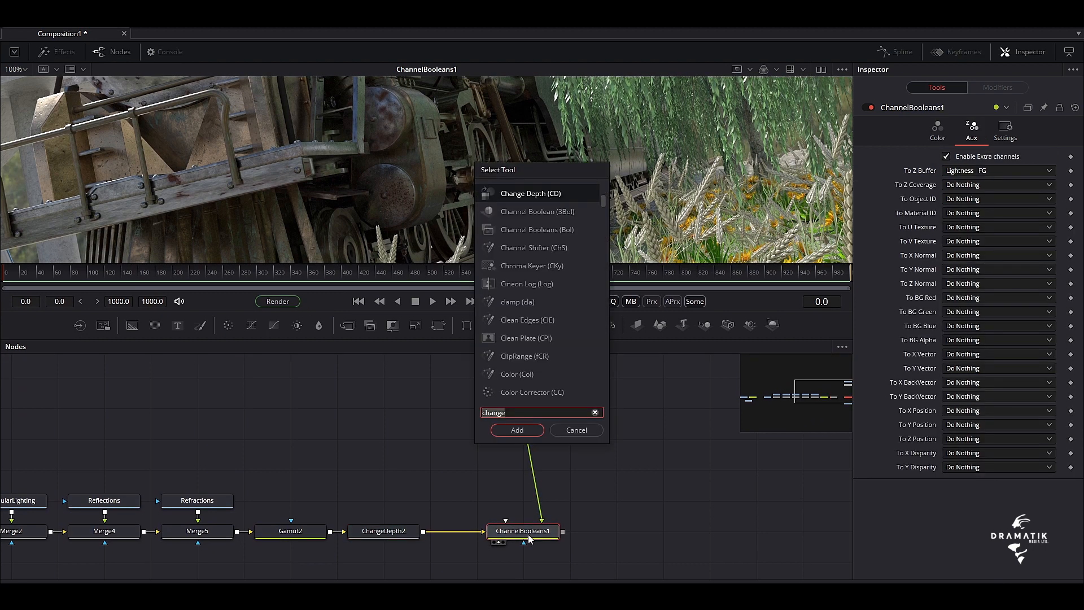
key(BackSpace)
key(BackSpace)
key(BackSpace)
key(BackSpace)
key(BackSpace)
key(BackSpace)
text(depth)
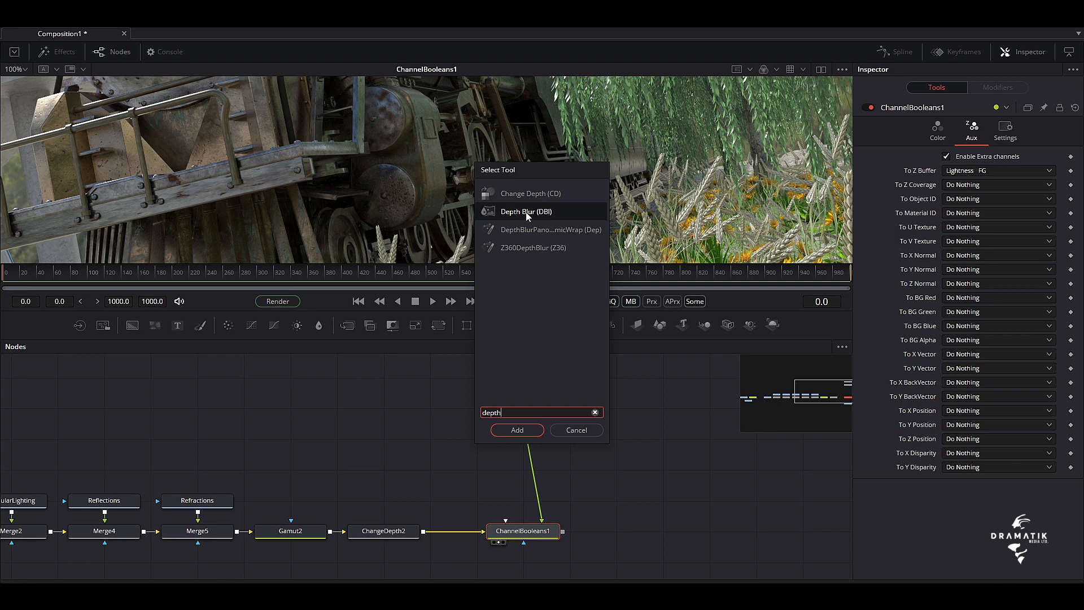
click(517, 429)
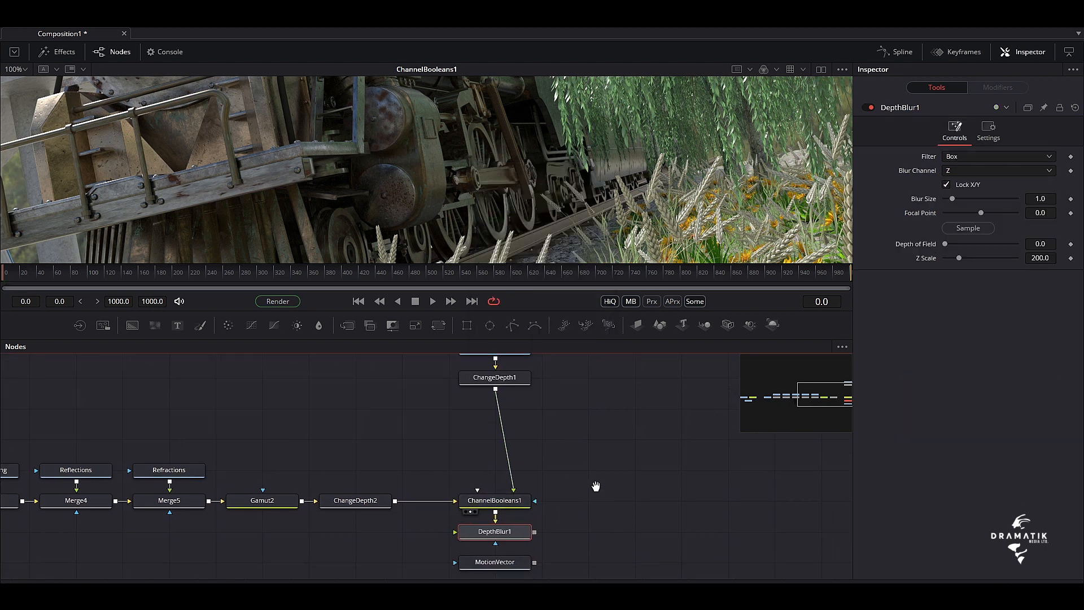
Line up DepthBlur1 beside ChannelBooleans1 and show its output in an enlarged viewer
drag(468, 513, 561, 493)
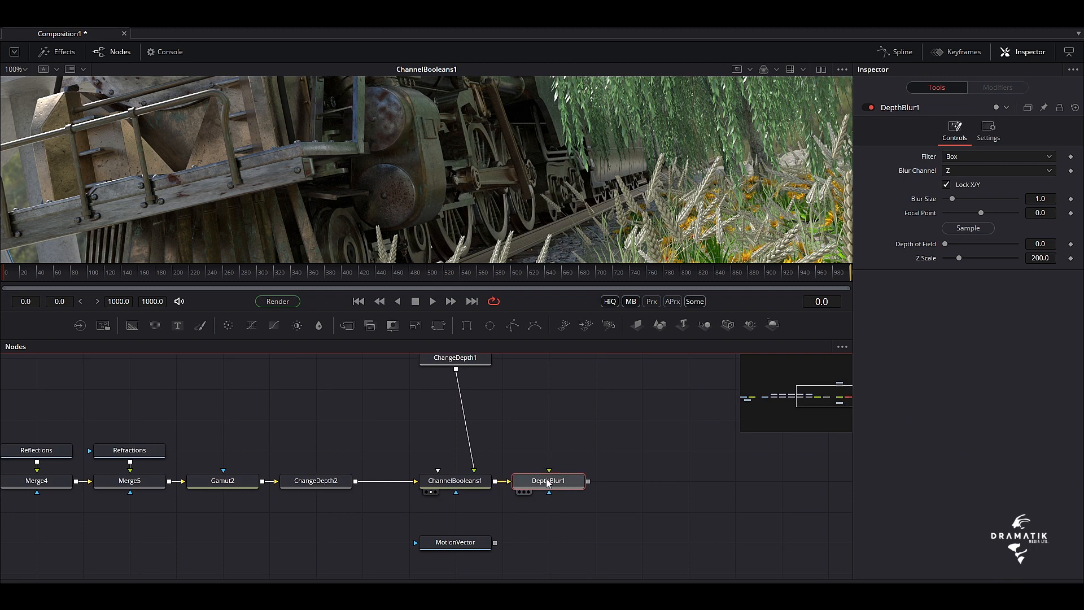
drag(587, 448, 526, 481)
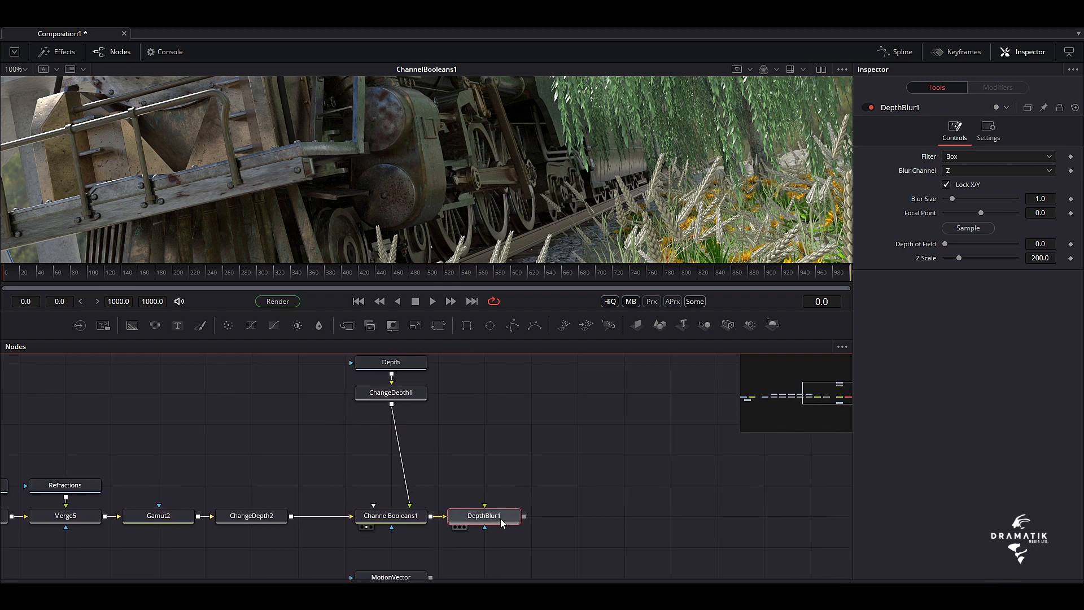
drag(501, 522, 544, 164)
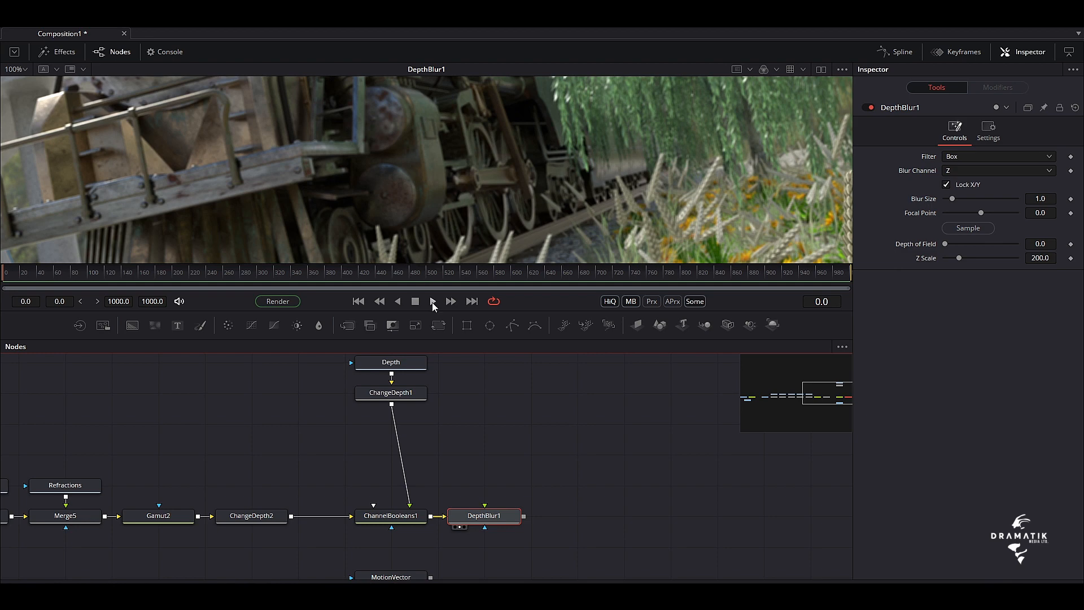
drag(433, 310, 432, 577)
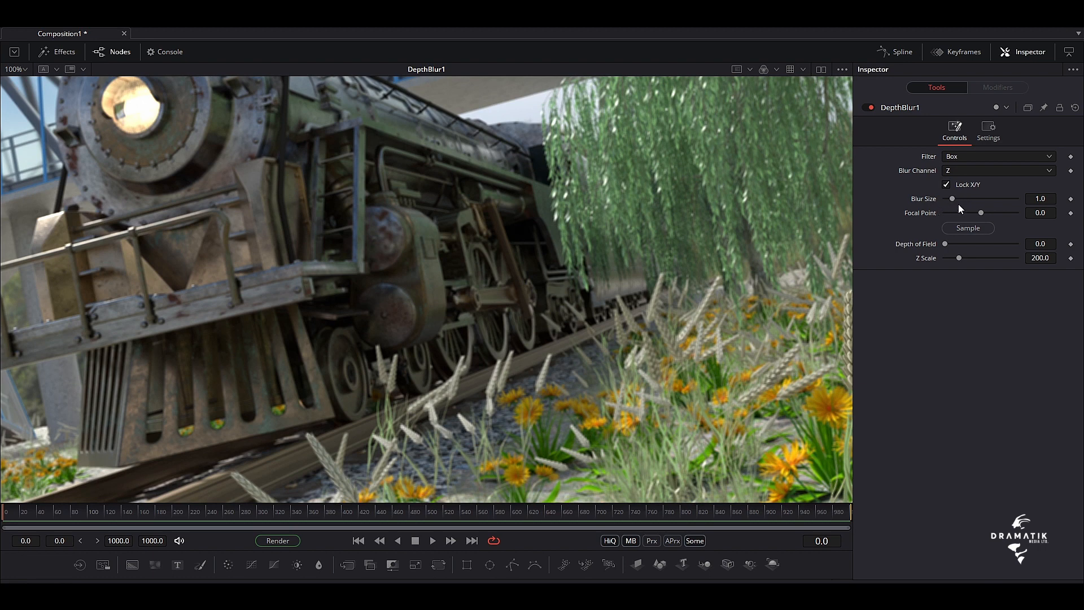
Set the Blur Size of DepthBlur1 to 3.62 and its Focal Point to 750, with the whole image fitted in the viewer
drag(951, 199, 971, 214)
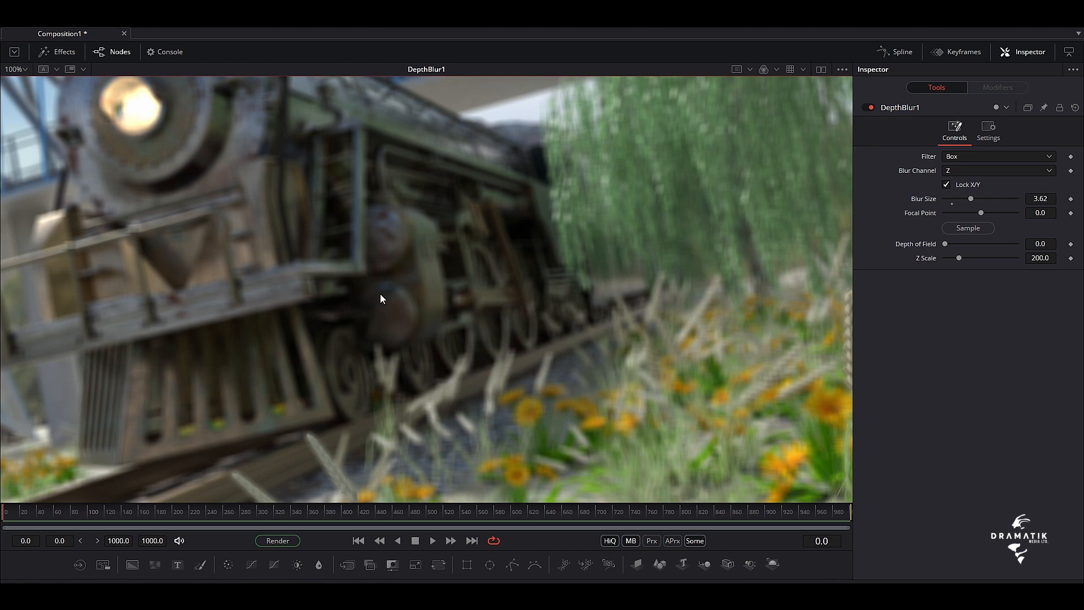
click(960, 230)
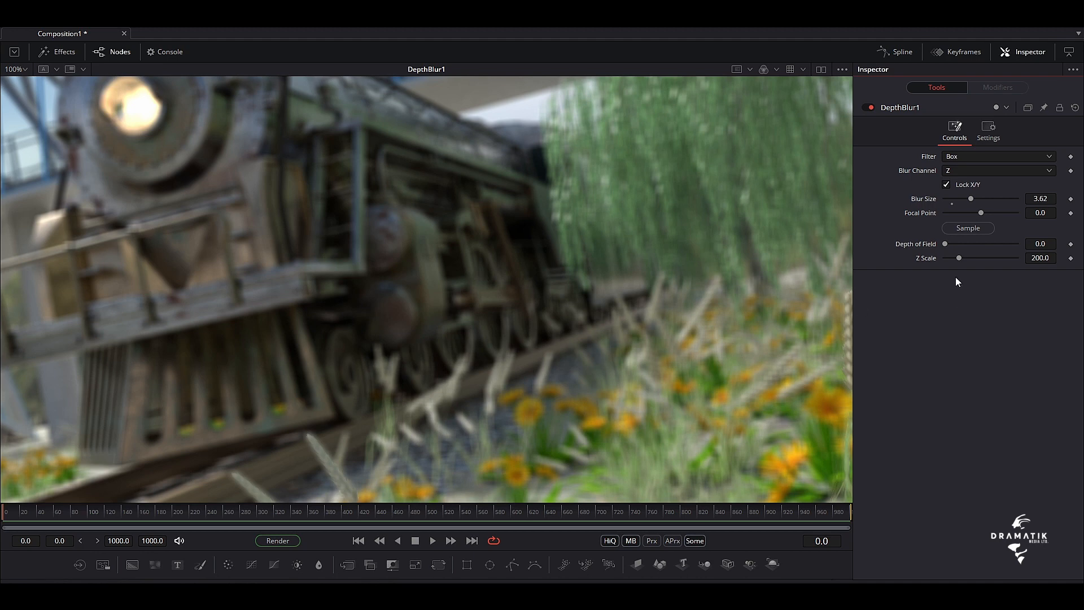
drag(980, 212, 1041, 225)
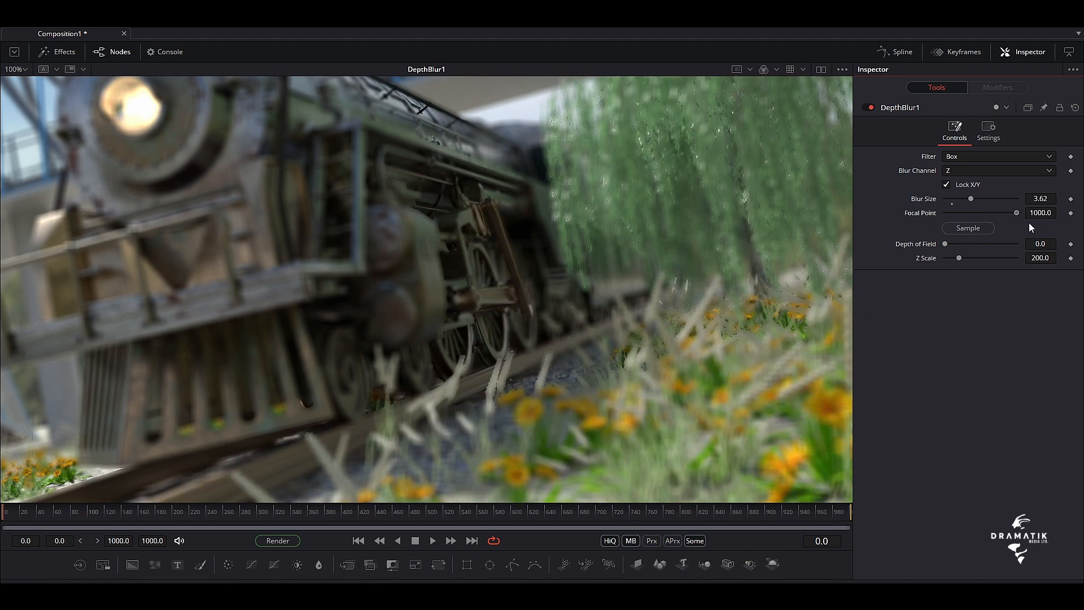
mouse_move(1018, 224)
mouse_down()
mouse_move(926, 222)
mouse_move(1011, 222)
mouse_up()
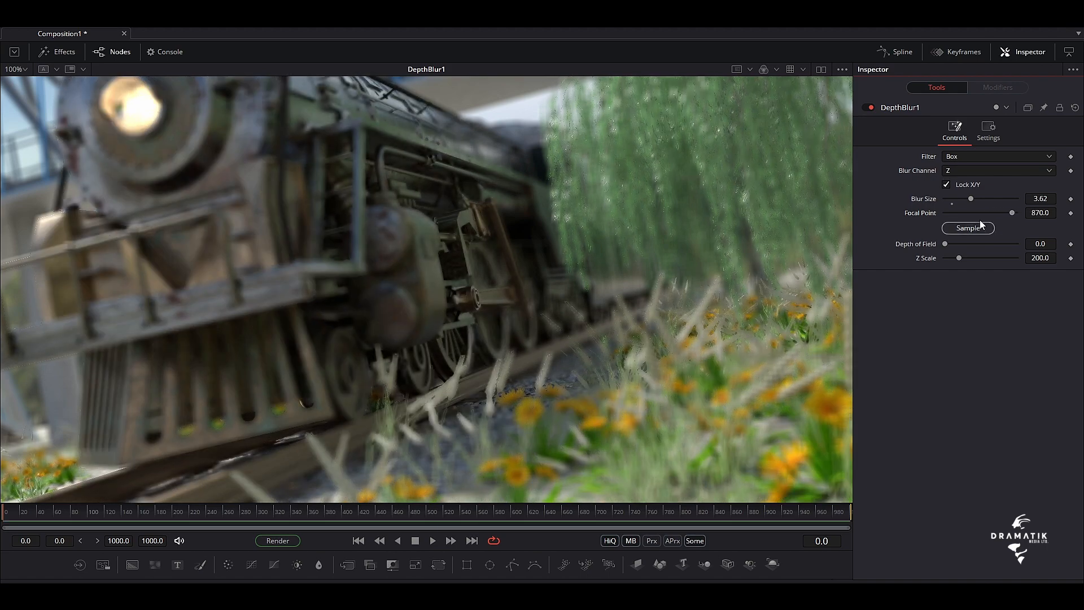
click(25, 70)
click(29, 80)
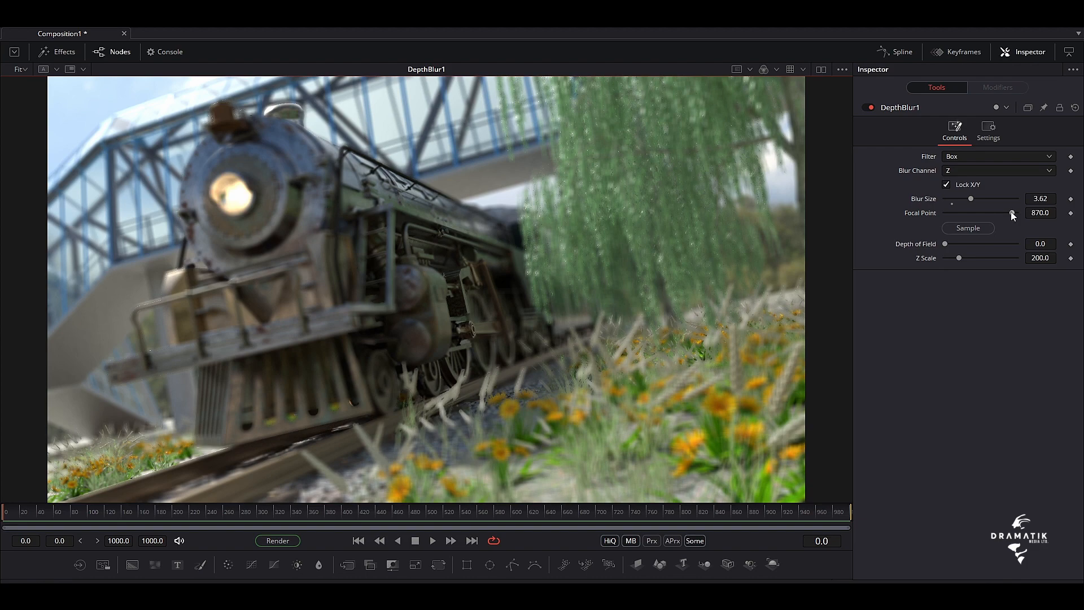
mouse_move(1012, 212)
mouse_down()
mouse_move(1026, 212)
mouse_move(896, 211)
mouse_move(1028, 214)
mouse_move(1006, 218)
mouse_up()
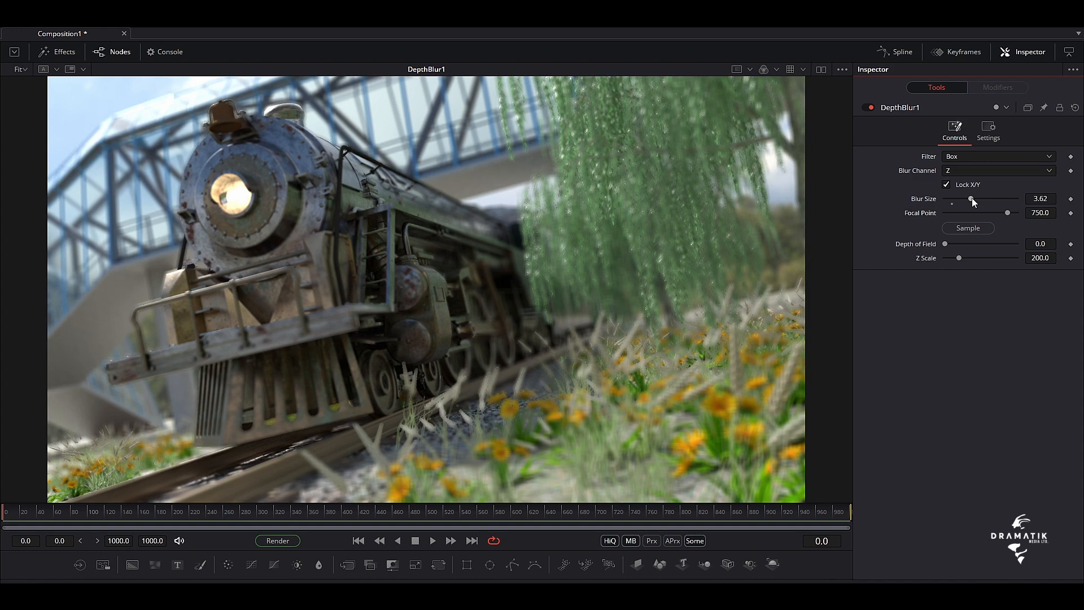
Set the Blur Size of DepthBlur1 to 3.7, Depth of Field to 173 and Focal Point to 900
mouse_move(972, 197)
mouse_down()
mouse_move(960, 198)
mouse_move(1022, 205)
mouse_move(930, 213)
mouse_move(971, 213)
mouse_up()
drag(970, 200, 970, 199)
mouse_move(946, 244)
mouse_down()
mouse_move(968, 247)
mouse_move(939, 250)
mouse_move(959, 260)
mouse_up()
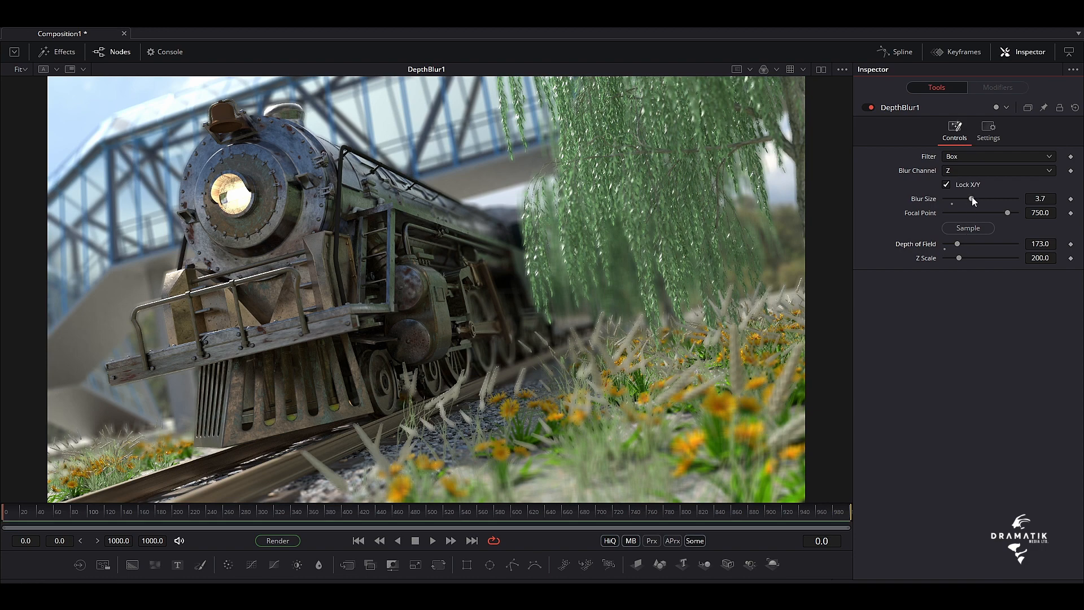
mouse_move(1012, 213)
mouse_down()
mouse_move(950, 212)
mouse_move(1038, 218)
mouse_move(1000, 218)
mouse_move(1010, 219)
mouse_up()
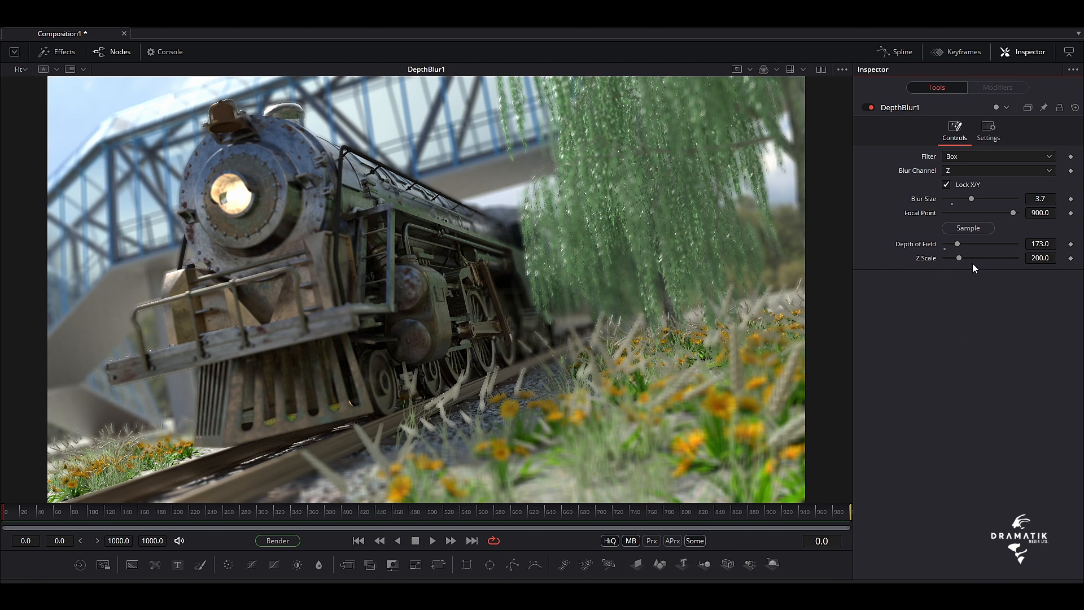
Try Z Scale values of 654 and 0 on DepthBlur1 and settle on 402
drag(958, 255, 991, 258)
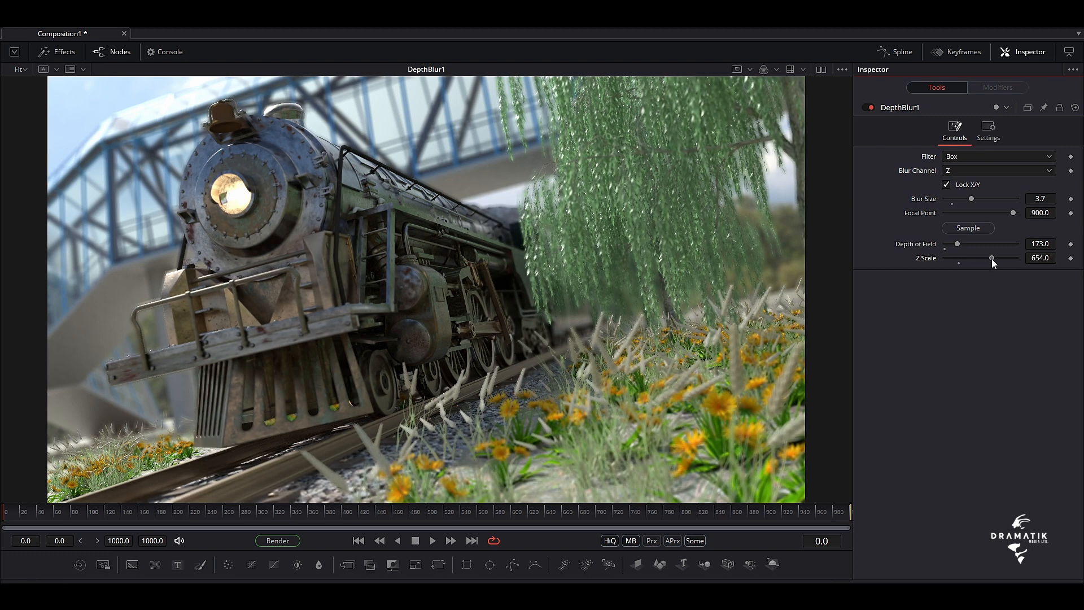
drag(991, 259, 926, 266)
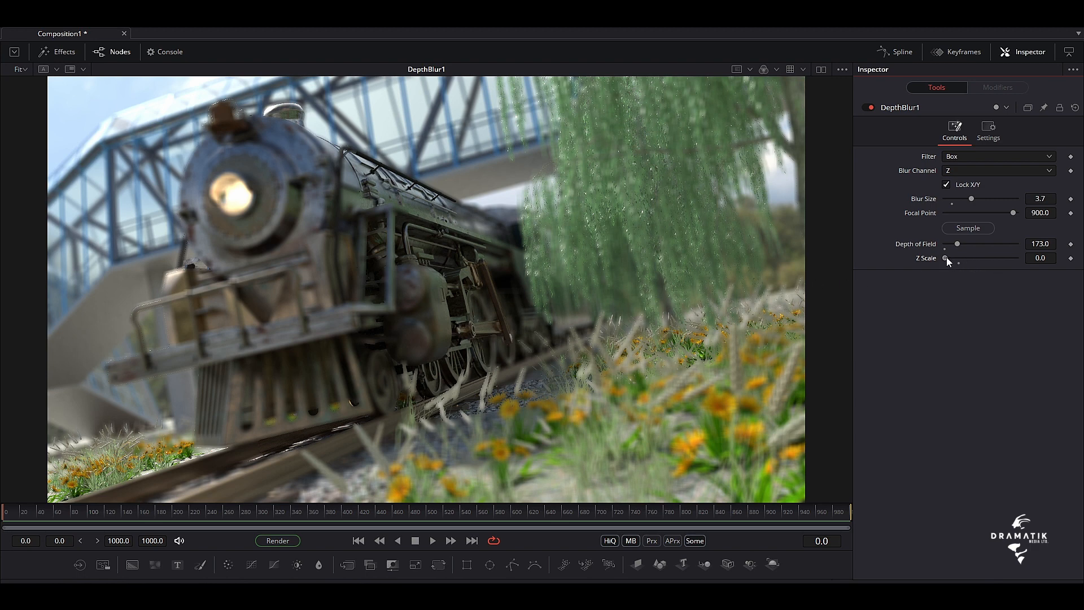
drag(947, 257, 975, 260)
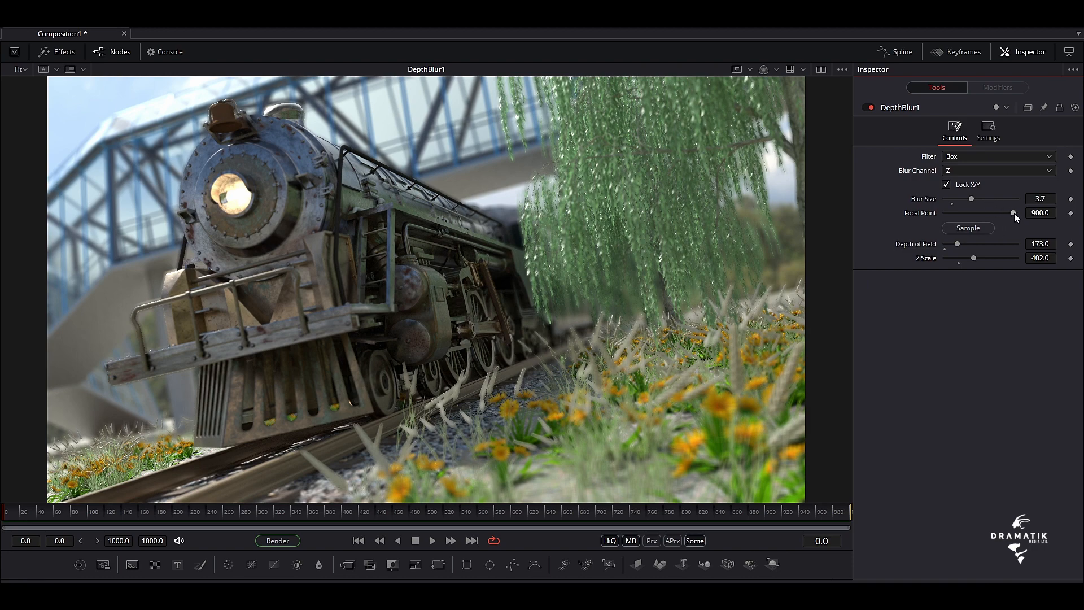
Set the Focal Point of DepthBlur1 to 540 and its Depth of Field to 228 to focus on the foreground
mouse_move(1012, 213)
mouse_down()
mouse_move(990, 216)
mouse_move(999, 217)
mouse_up()
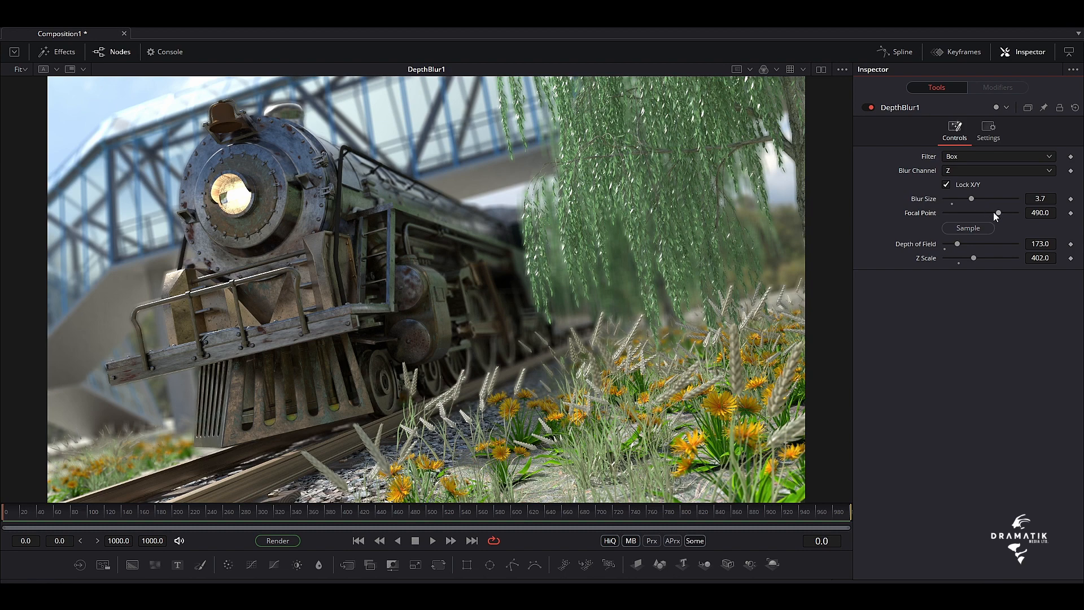
mouse_move(996, 213)
mouse_down()
mouse_move(943, 218)
mouse_move(1003, 215)
mouse_up()
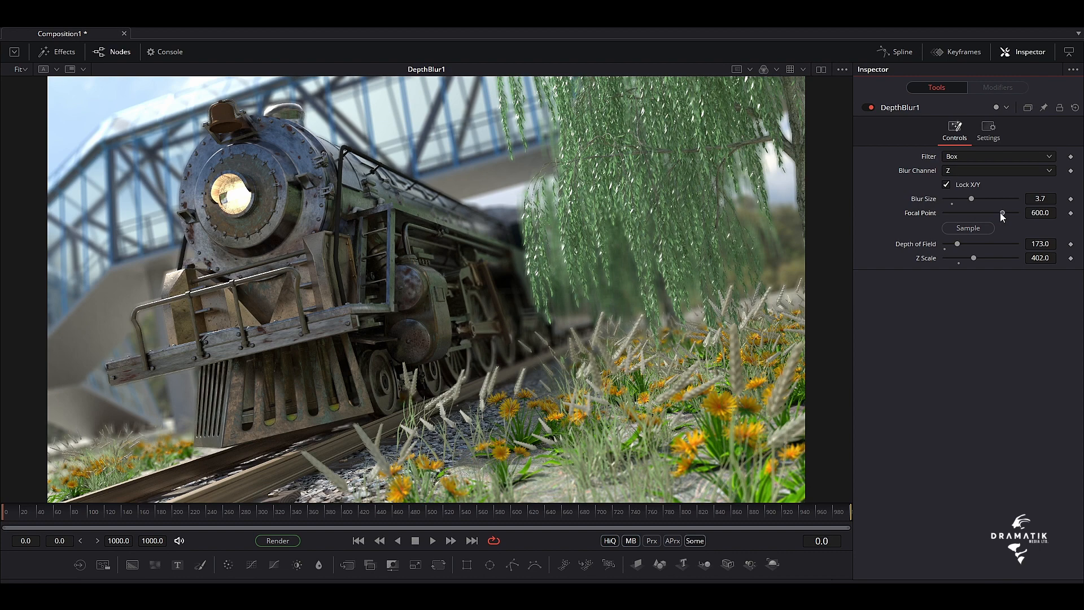
drag(957, 243, 962, 244)
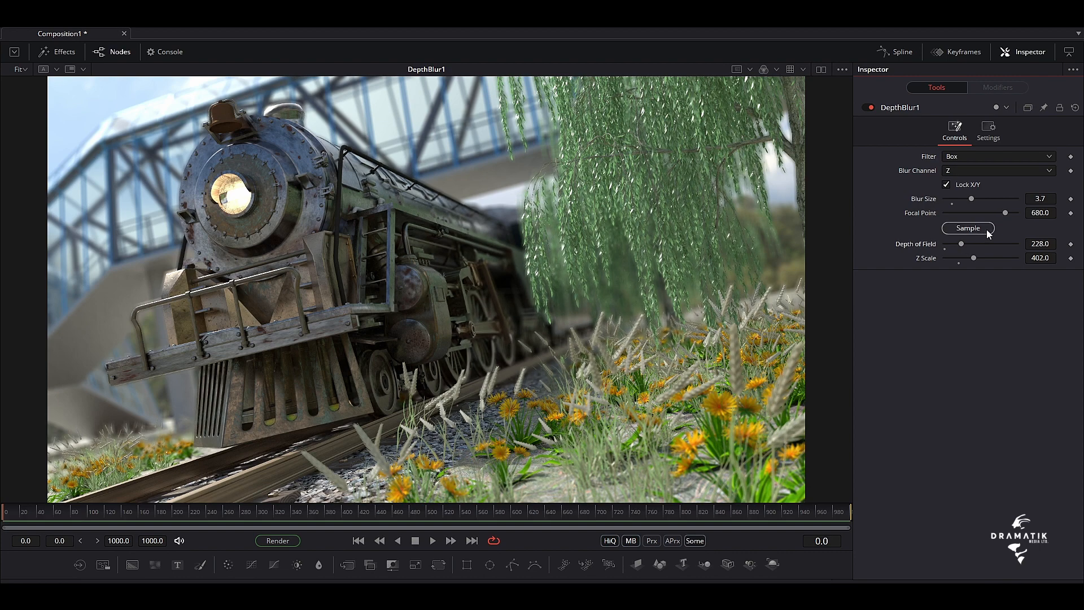
mouse_move(1002, 213)
mouse_down()
mouse_move(1021, 219)
mouse_move(1003, 223)
mouse_up()
mouse_move(1002, 219)
mouse_down()
mouse_move(978, 222)
mouse_move(998, 225)
mouse_up()
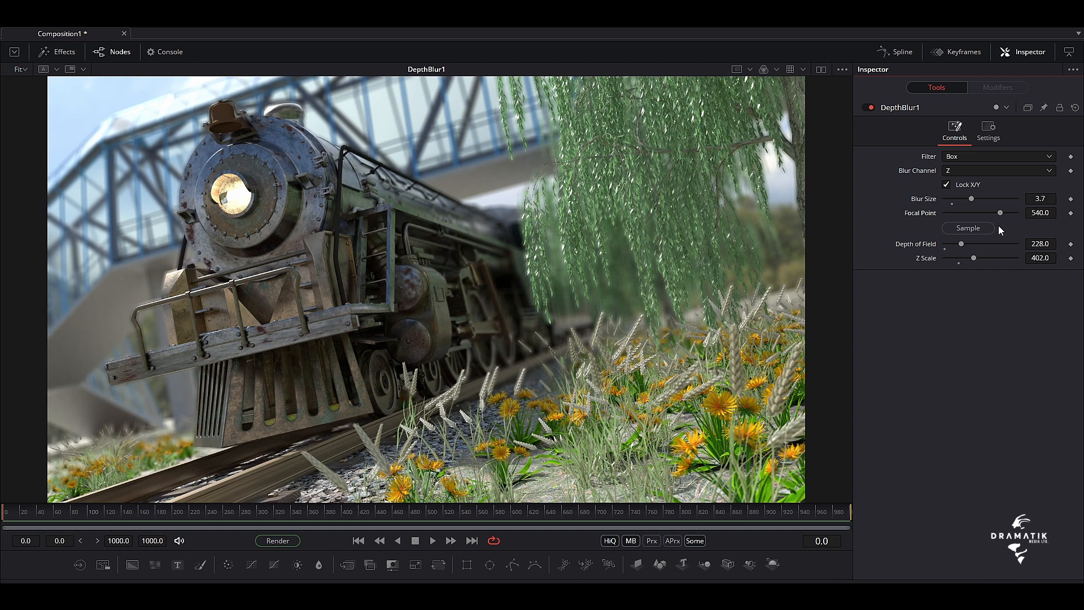
Raise the Blur Size of DepthBlur1 to 3.94 and widen the viewer area
mouse_move(972, 203)
mouse_down()
mouse_move(951, 197)
mouse_move(972, 200)
mouse_up()
drag(854, 342, 882, 342)
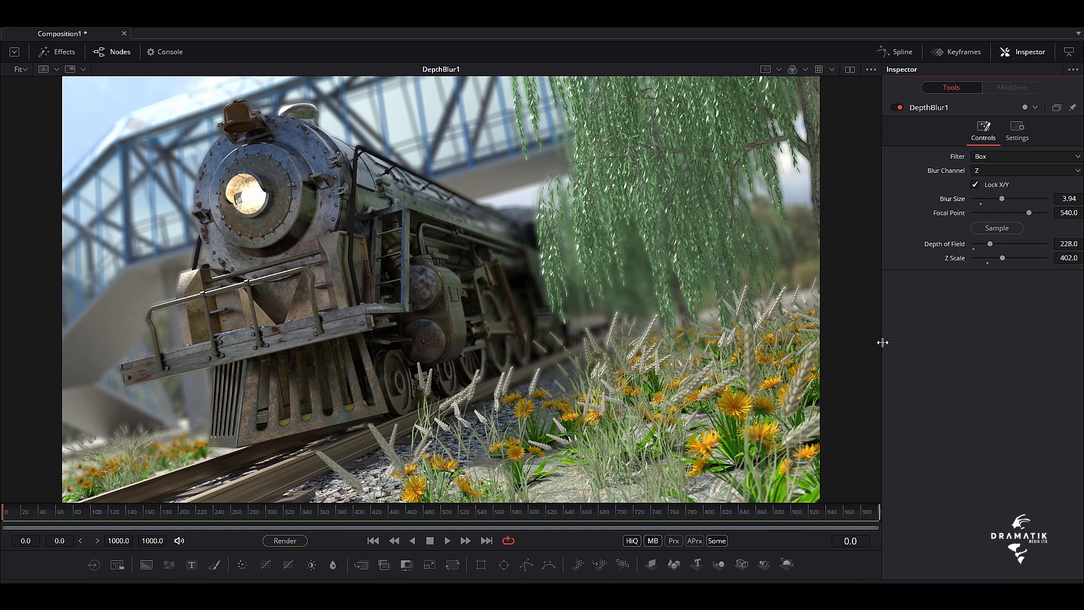